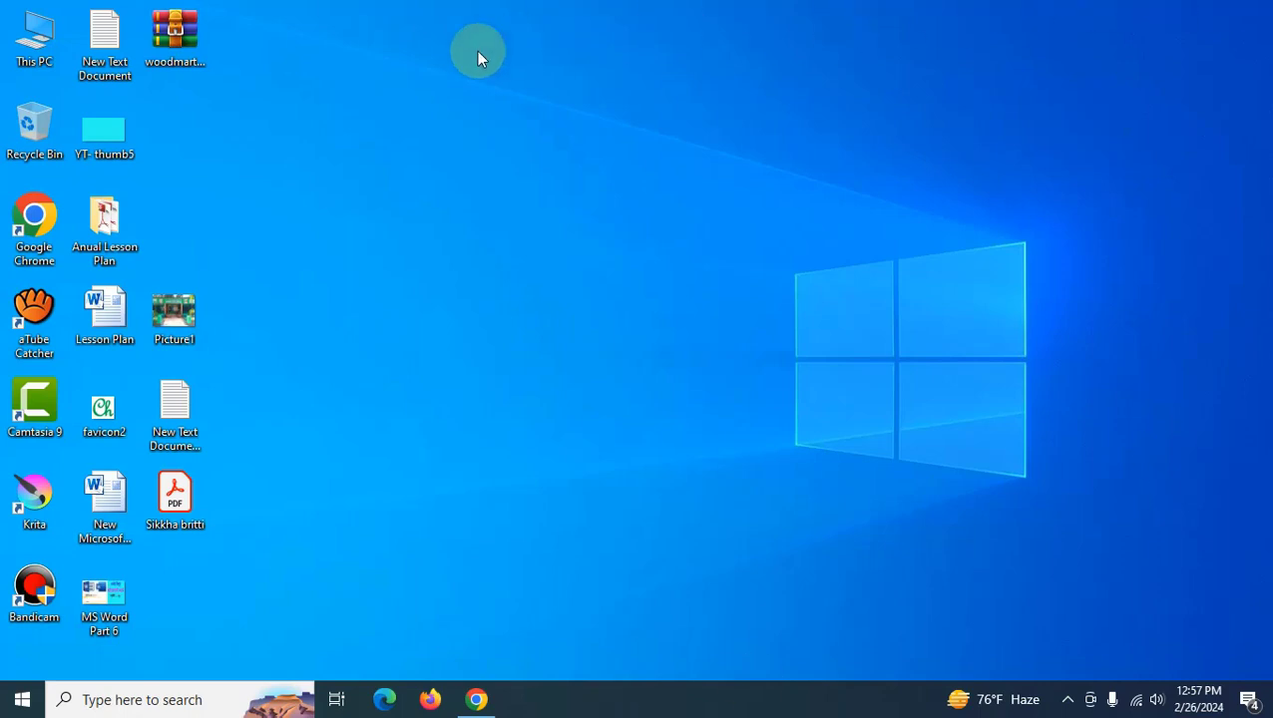
Extract the woodmart_v6.0.5 archive directly onto the desktop
left_click_drag(176, 33, 246, 124)
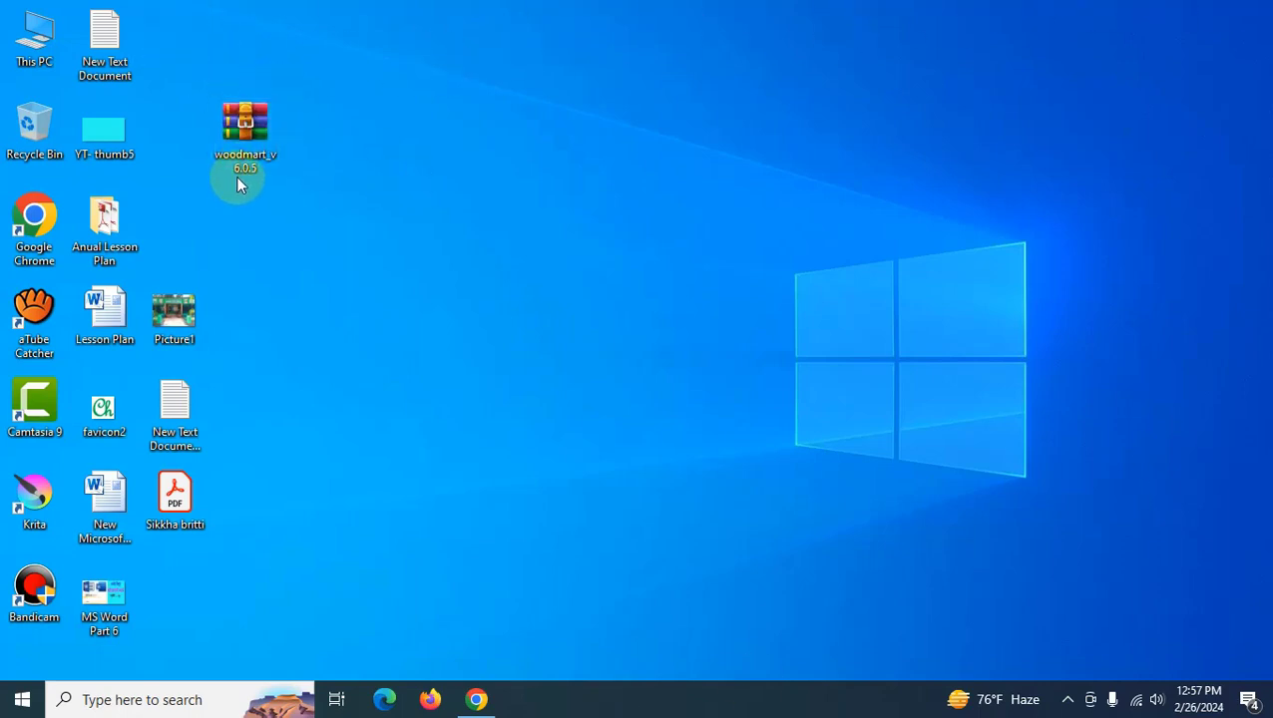
left_click(255, 137)
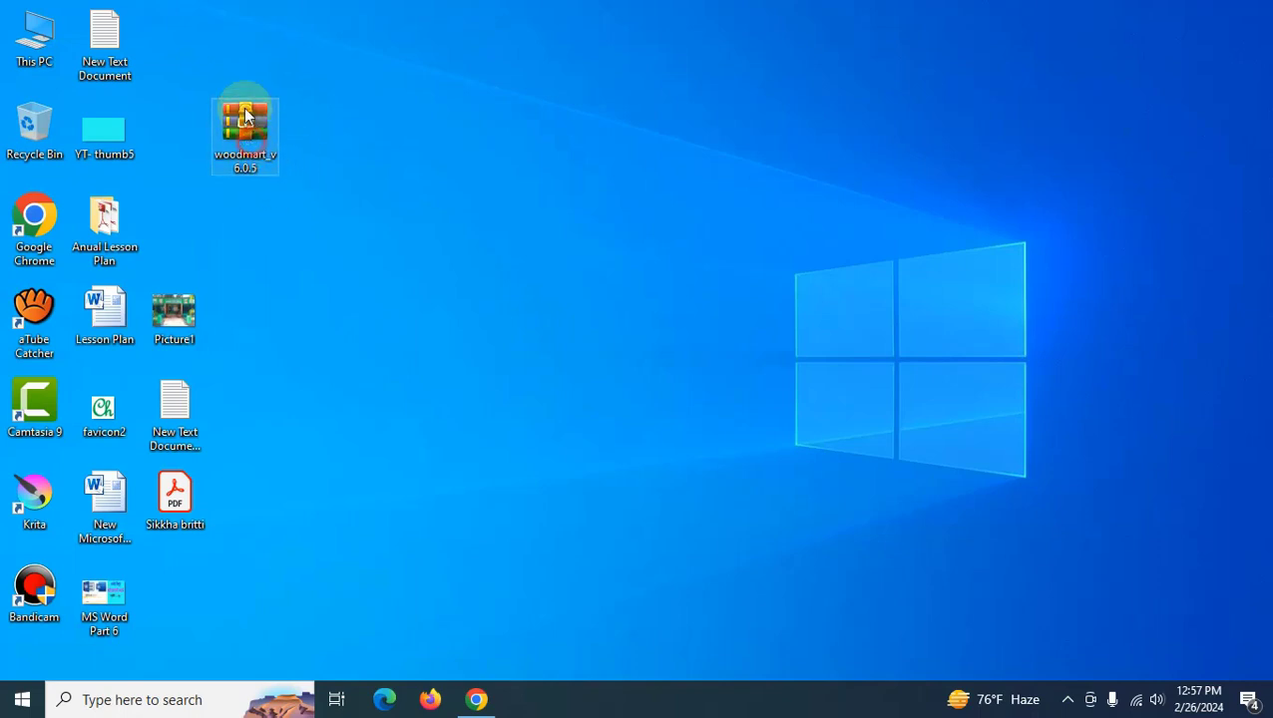
left_click(340, 125)
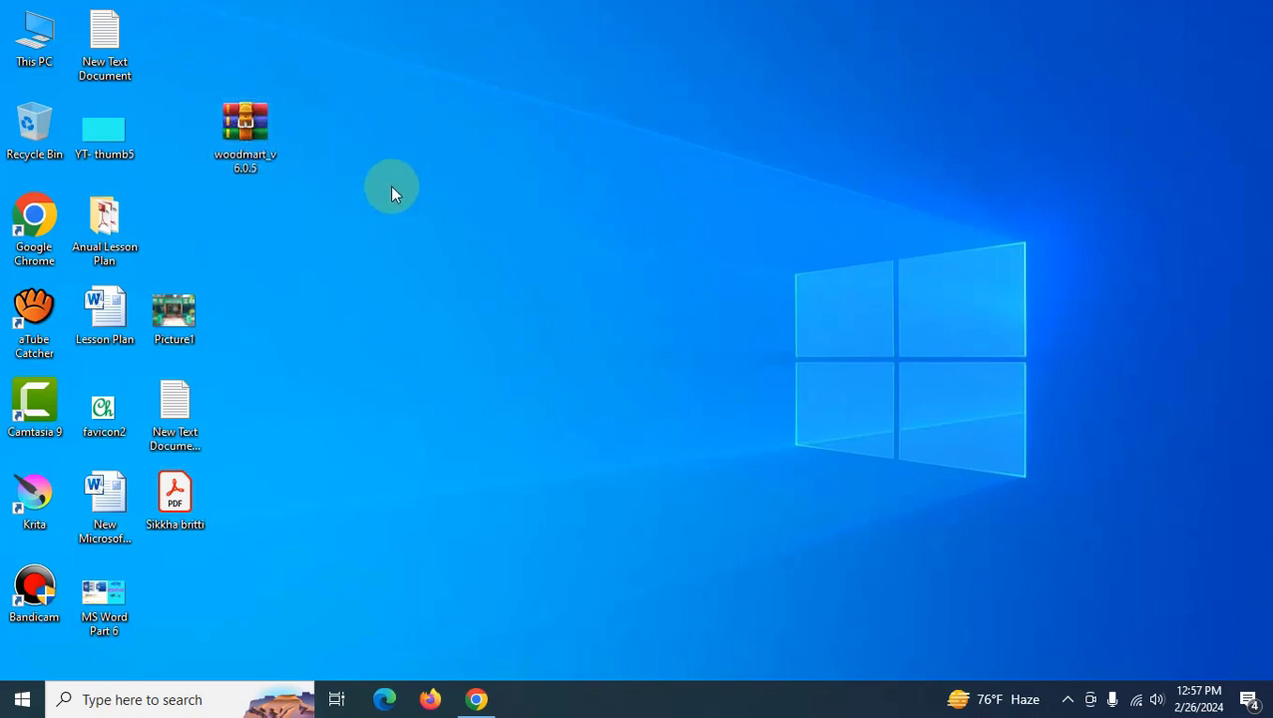
left_click(247, 132)
left_click(325, 153)
left_click(230, 139)
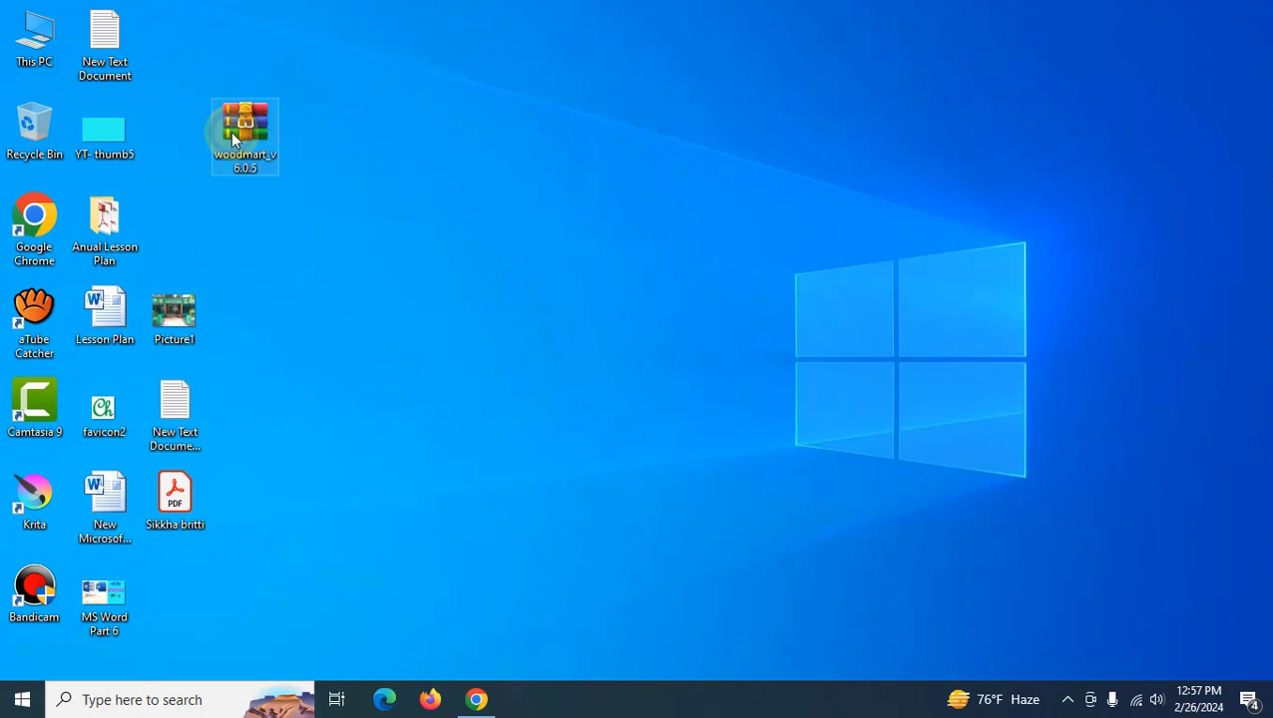
right_click(234, 134)
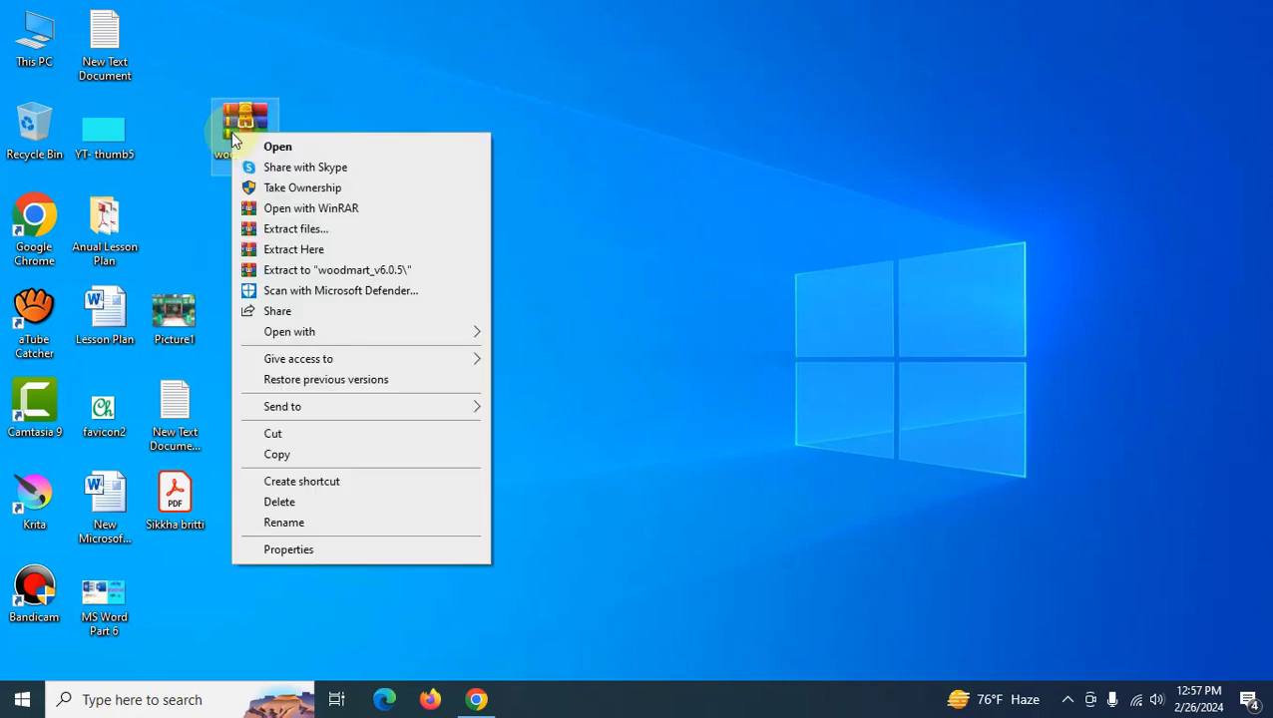
left_click(303, 254)
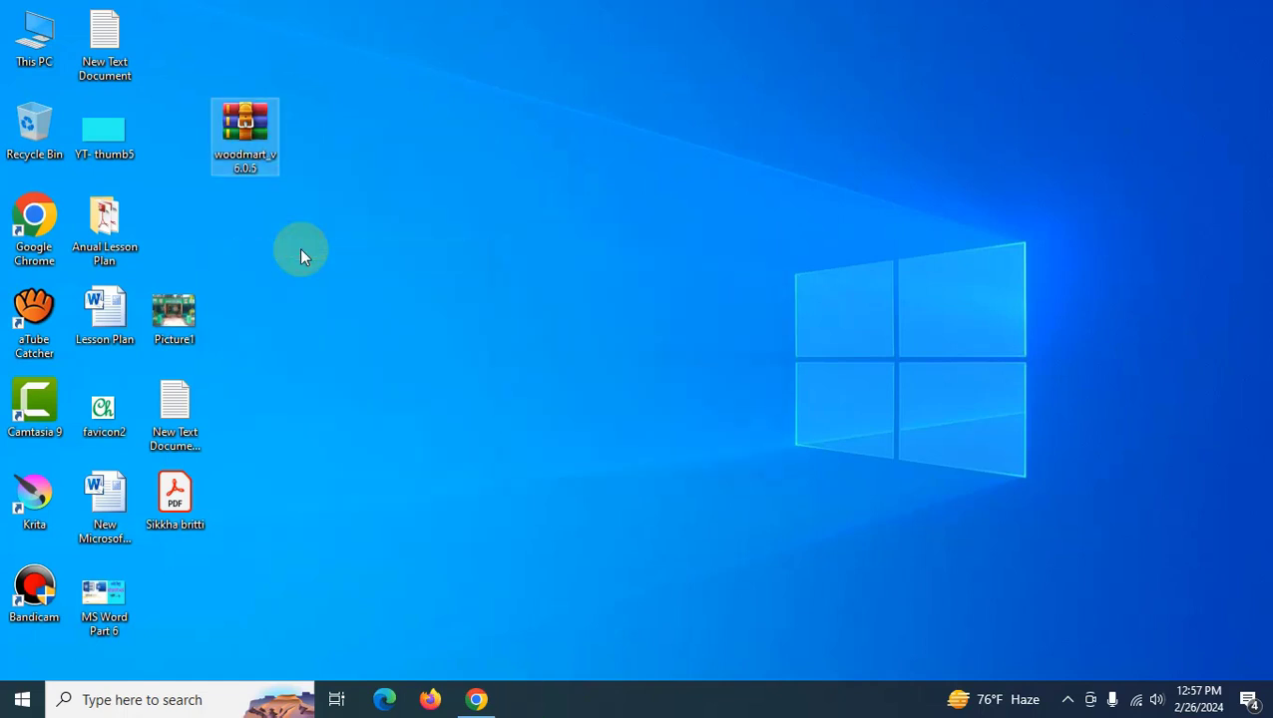
Move the extracted woodmart_v6.0.5 folder to an empty area of the desktop and put the archive back in the icon grid
left_click_drag(169, 32, 520, 316)
left_click_drag(222, 125, 171, 38)
left_click(526, 297)
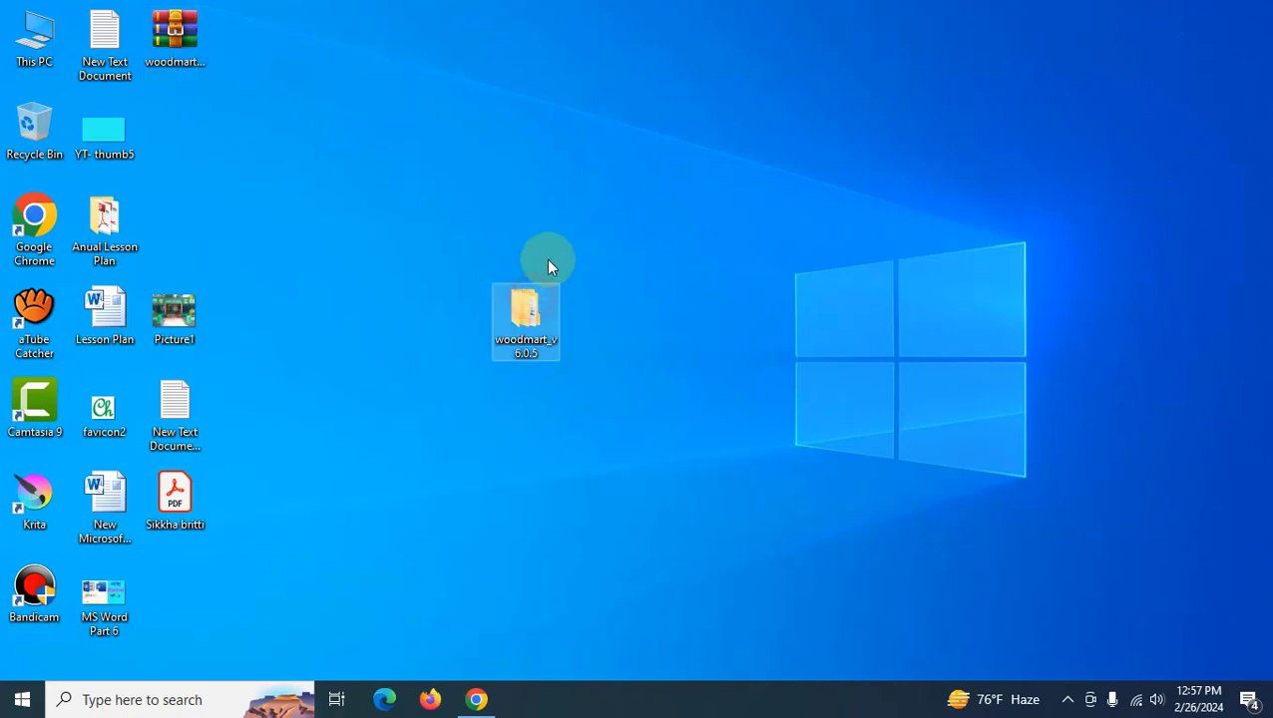
Open the WoodMart Theme folder inside woodmart_v6.0.5 and examine the theme archives it holds
left_click(526, 303)
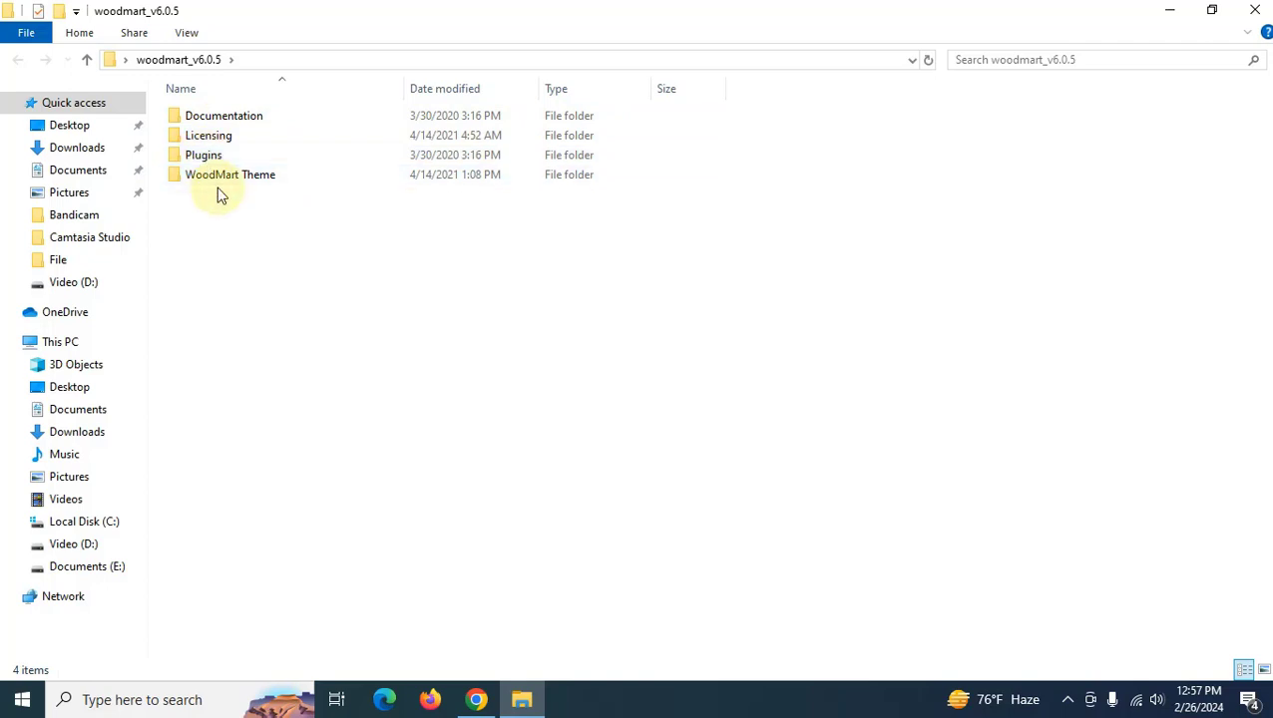
left_click(243, 178)
double_click(242, 176)
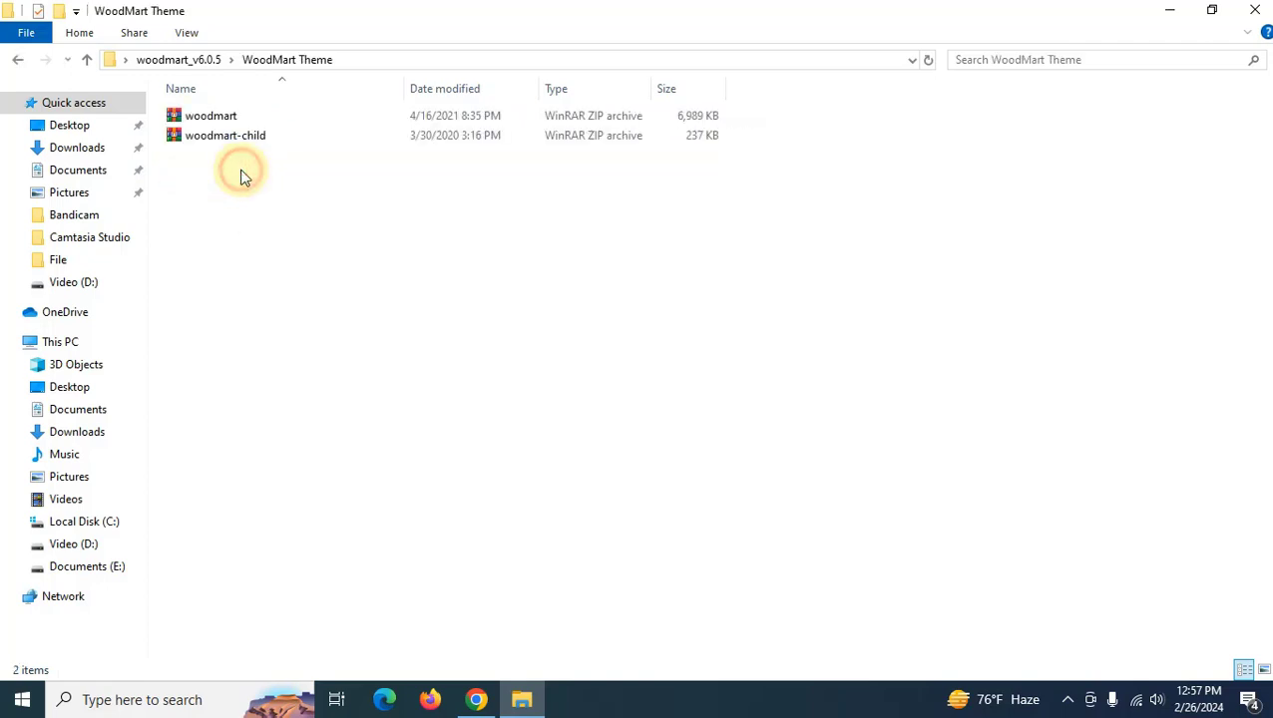
left_click(226, 118)
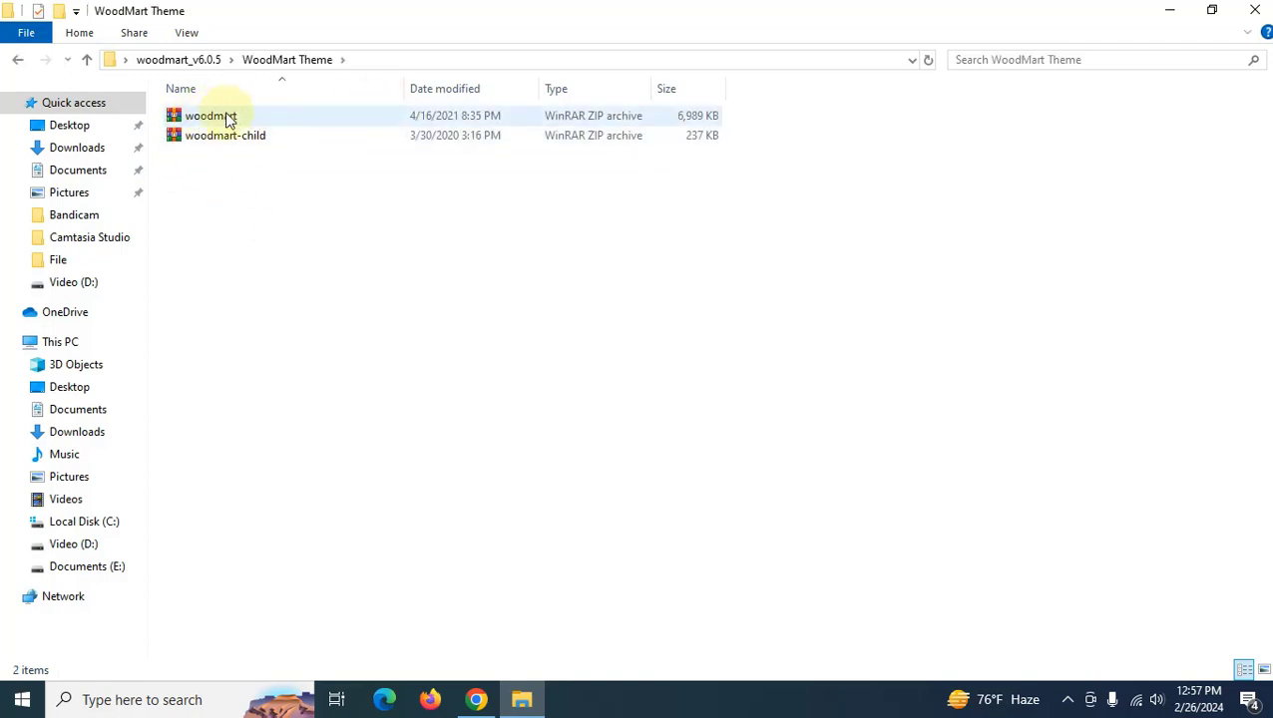
left_click(244, 135)
left_click(294, 192)
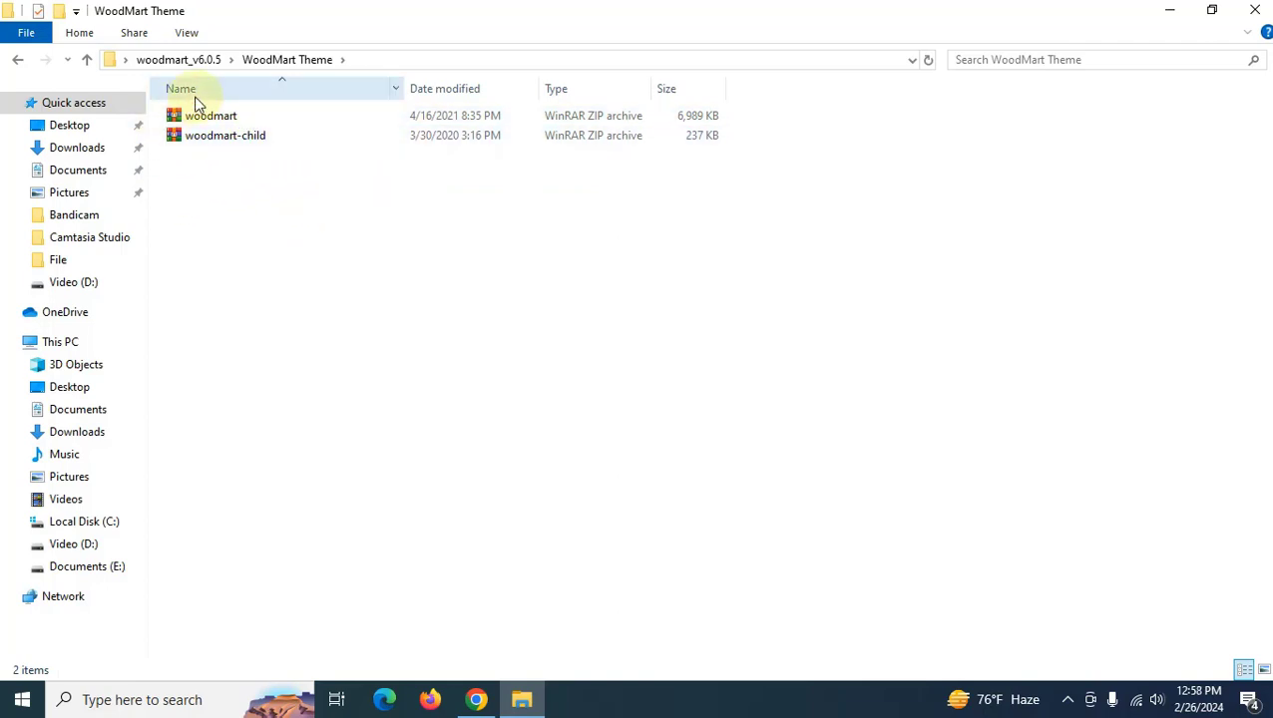
left_click(234, 116)
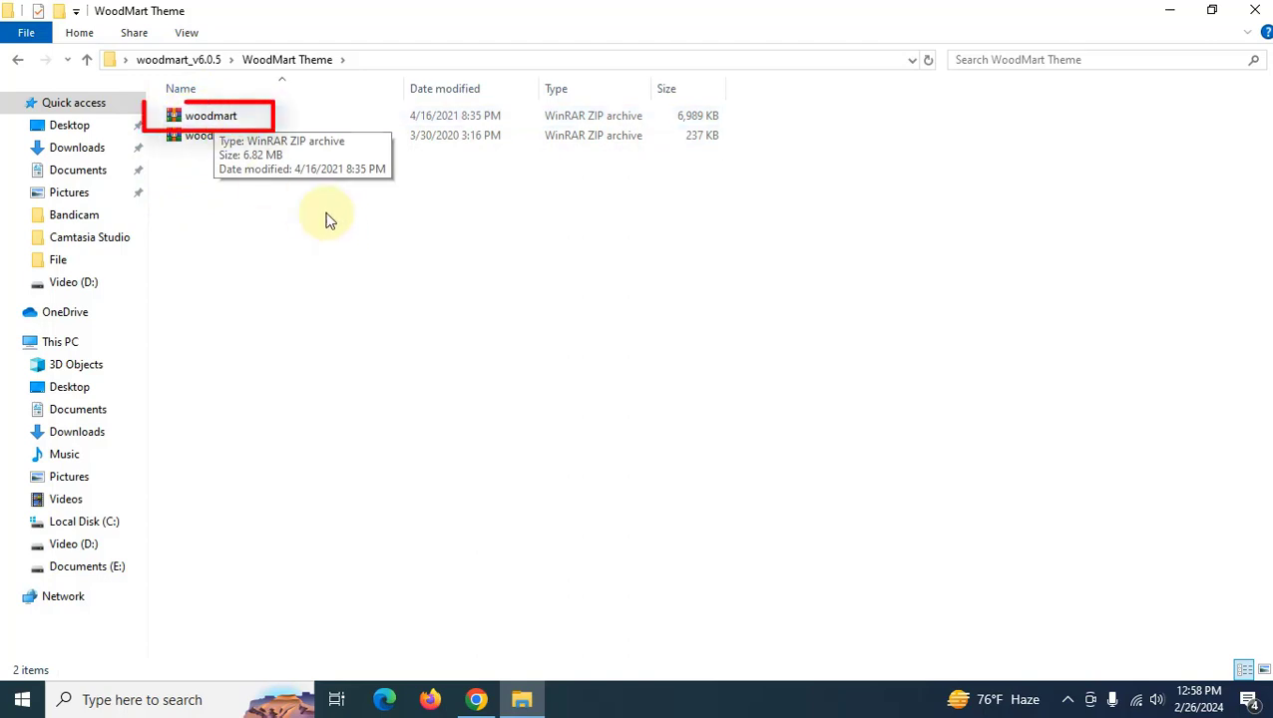
left_click(377, 239)
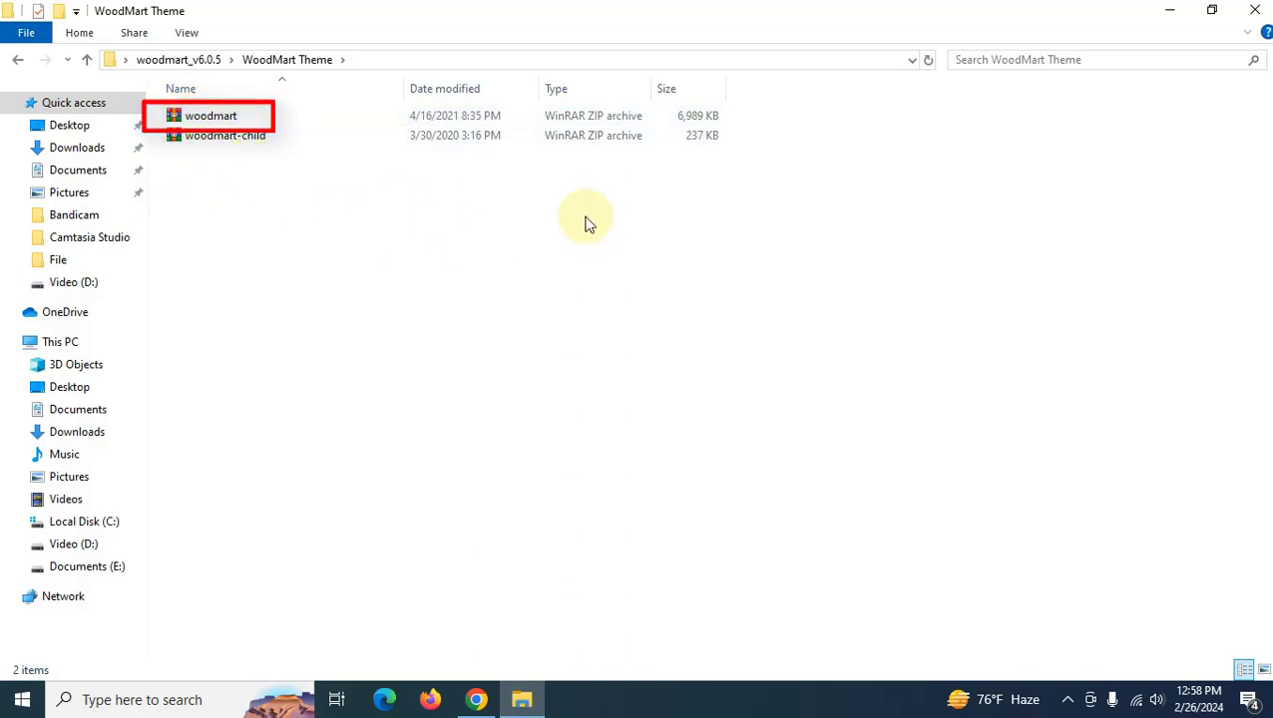
Close the WoodMart Theme folder window and refresh the desktop
left_click(1253, 10)
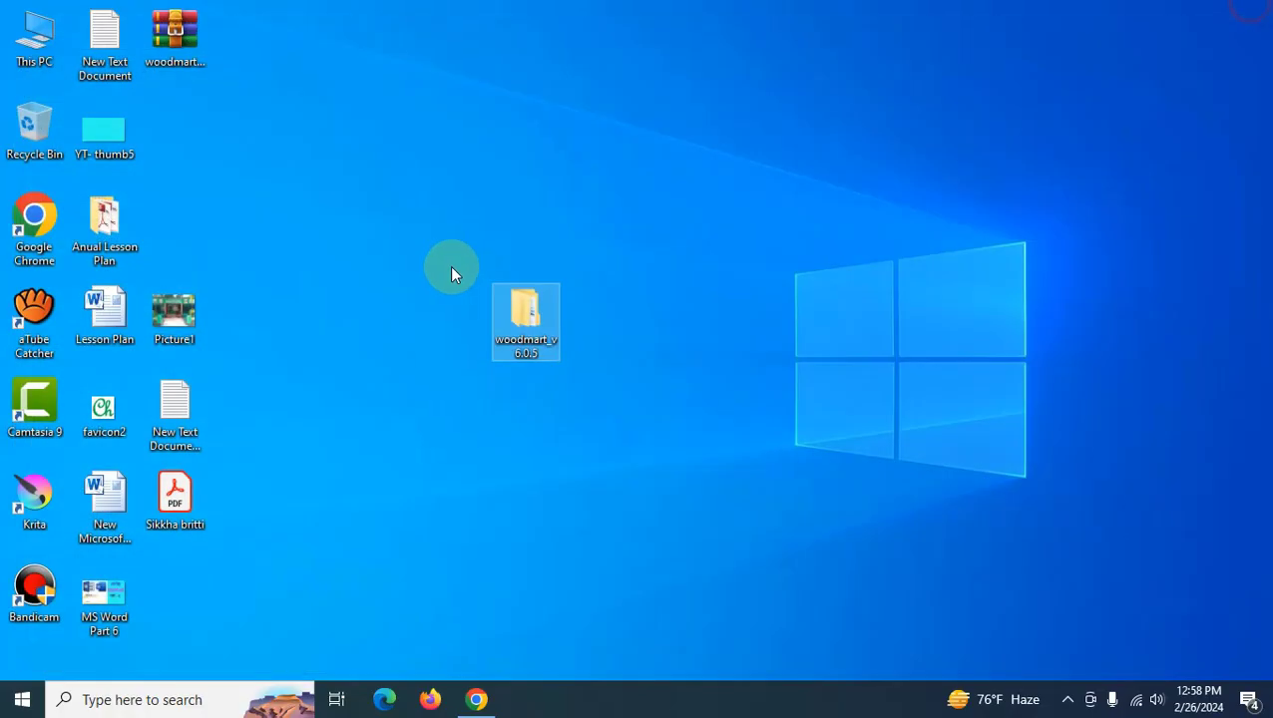
right_click(442, 159)
left_click(460, 214)
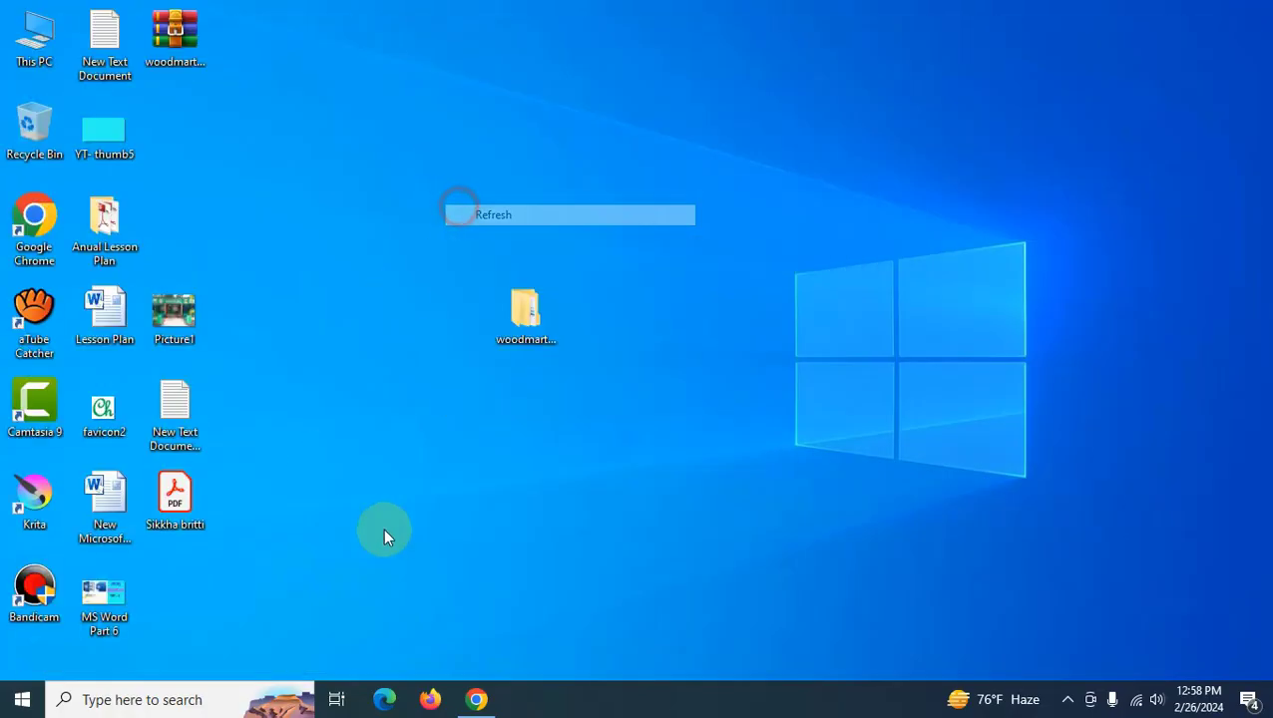
Switch to Chrome and look through the AK Store home page and its product listings
left_click(479, 701)
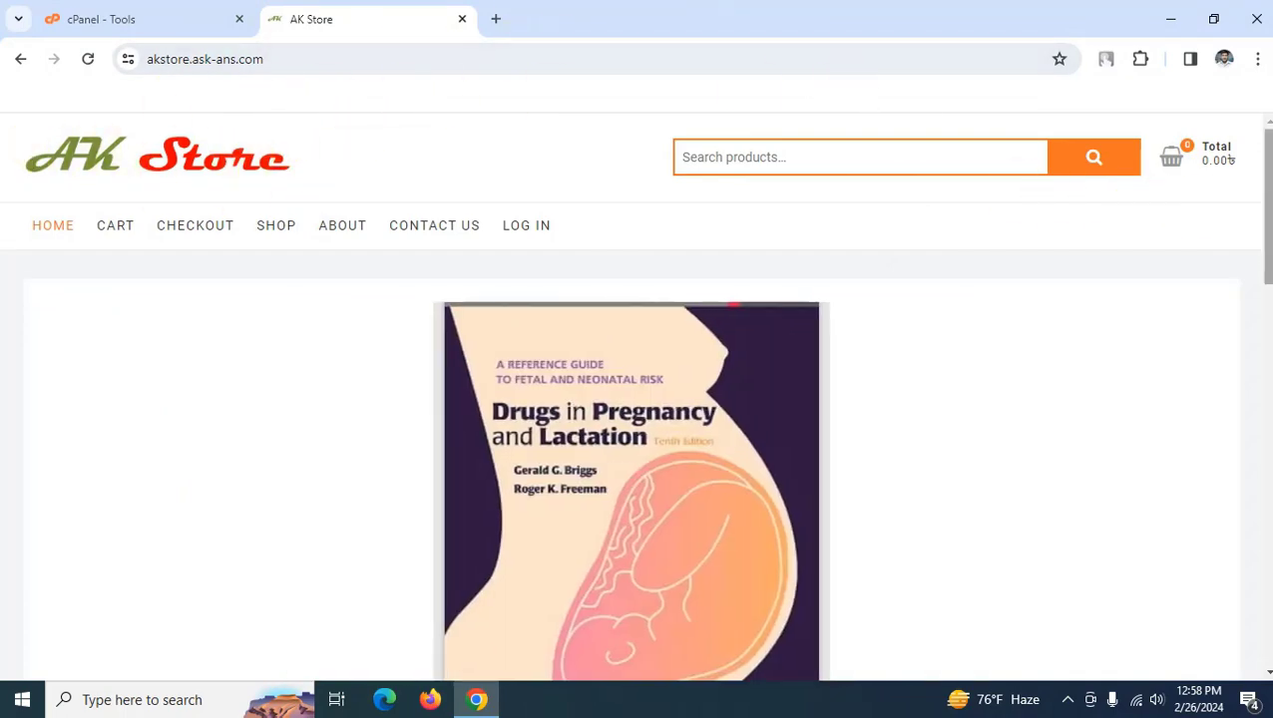
left_click_drag(1265, 194, 1230, 160)
scroll(1239, 607, "down", 10)
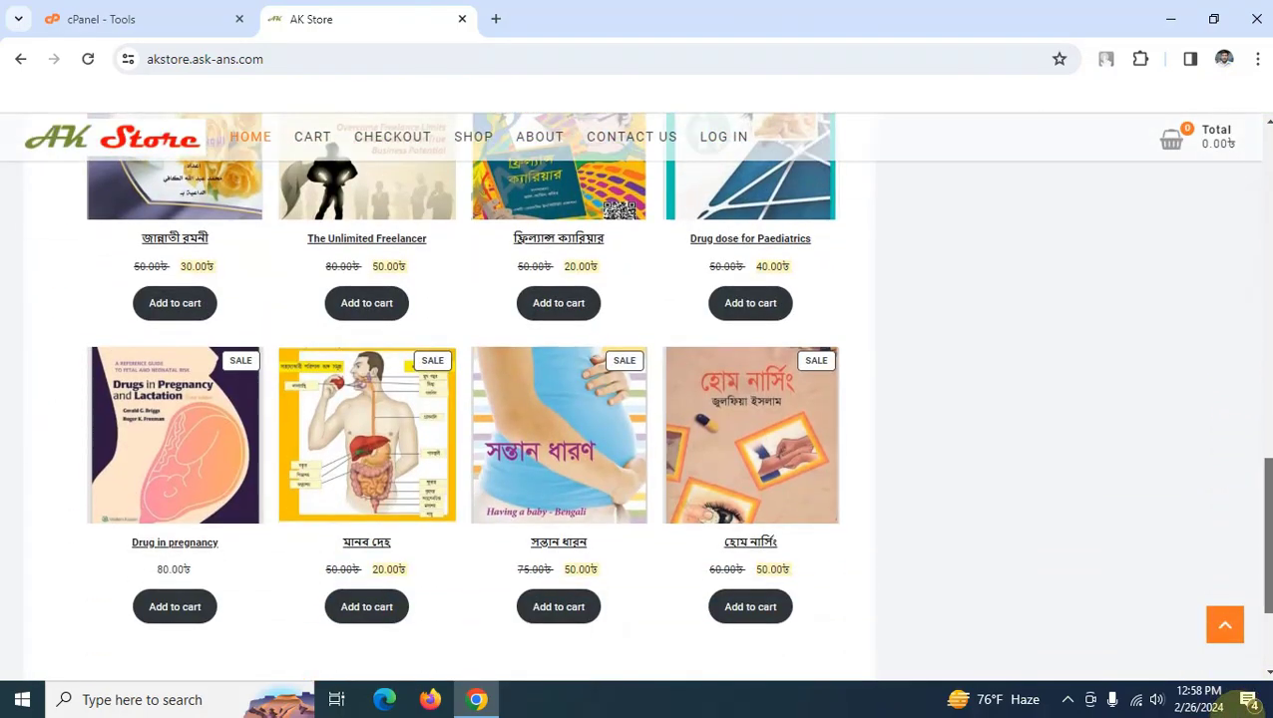
left_click(1225, 624)
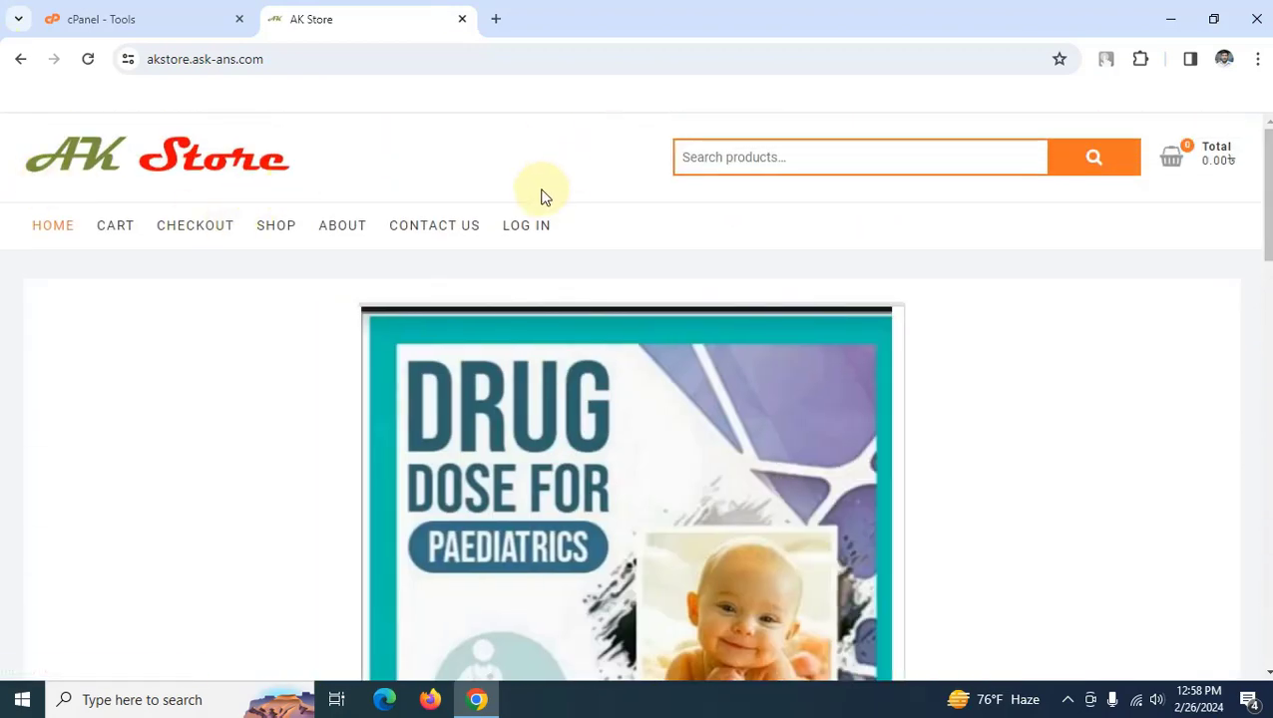
Log in to the AK Store with the prefilled credentials and open the WordPress Themes page
left_click(531, 225)
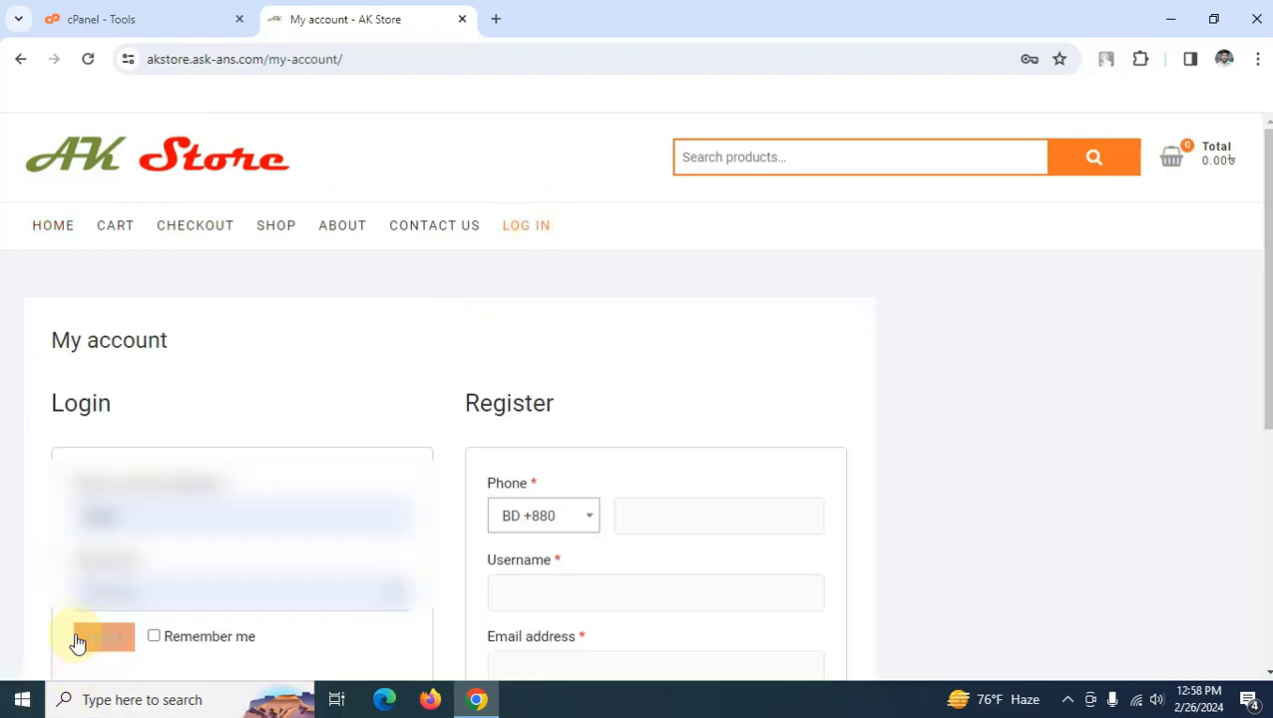
left_click(79, 642)
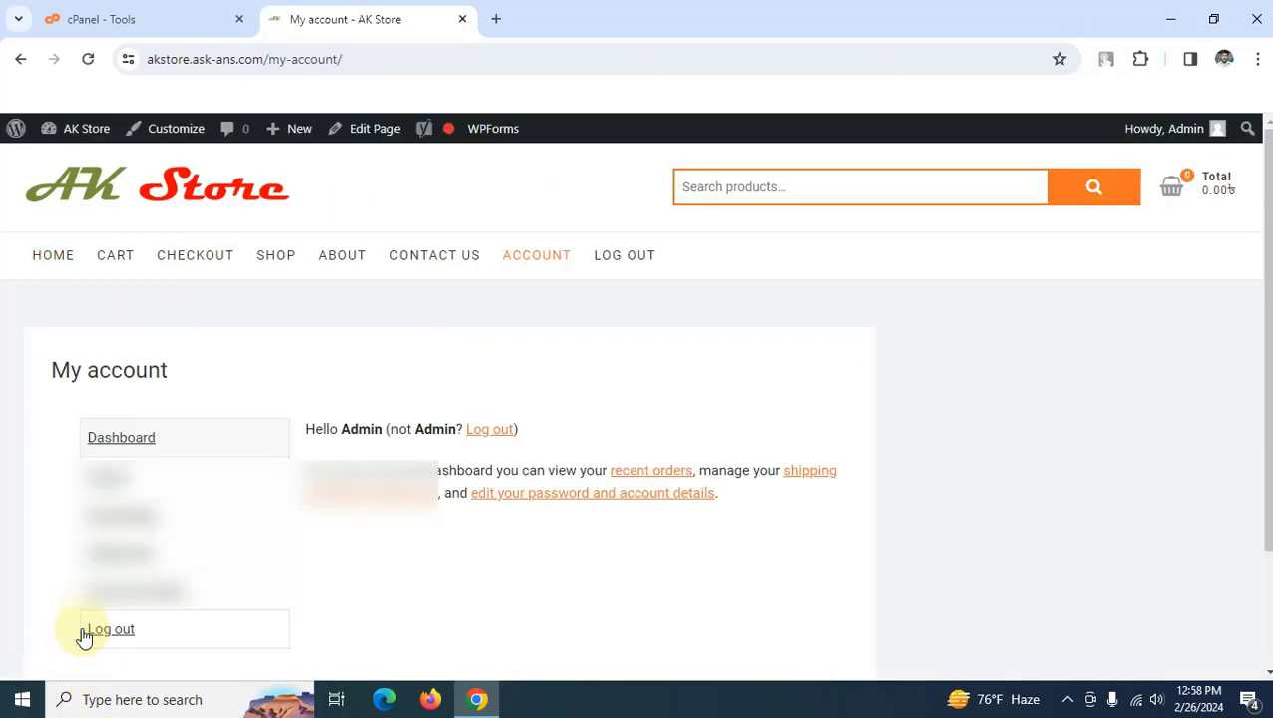
mouse_move(71, 130)
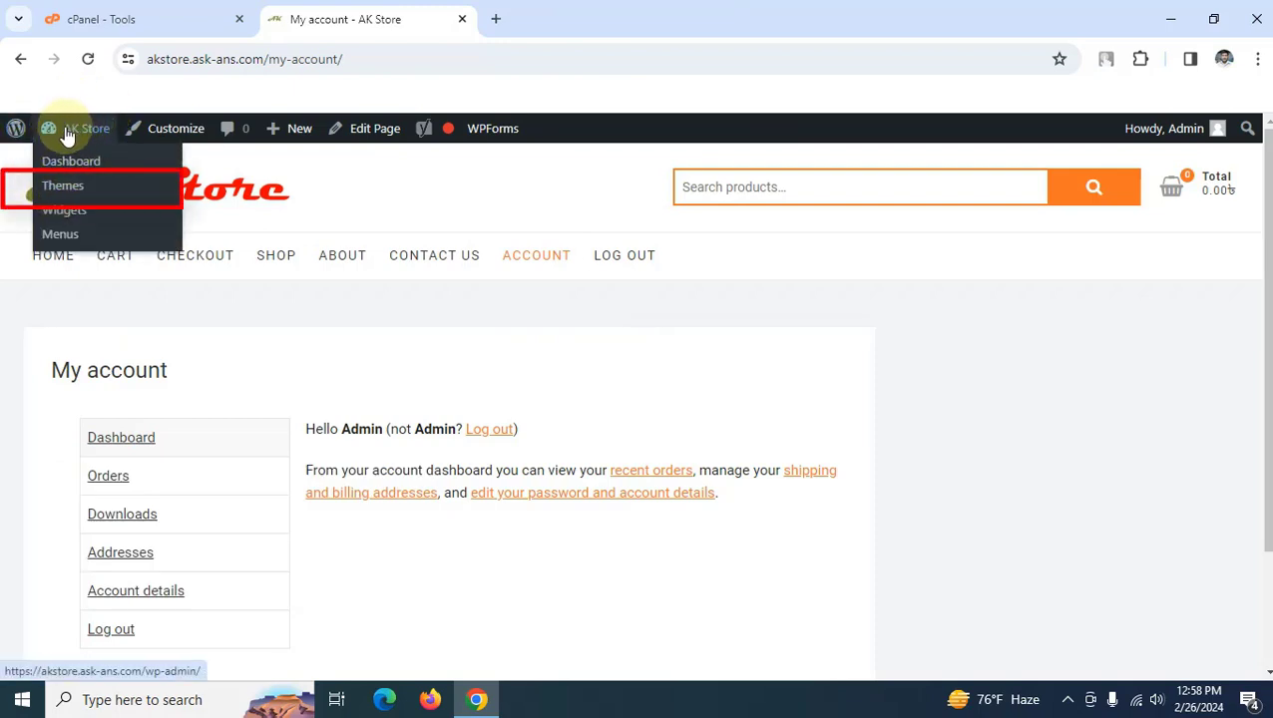
left_click(64, 191)
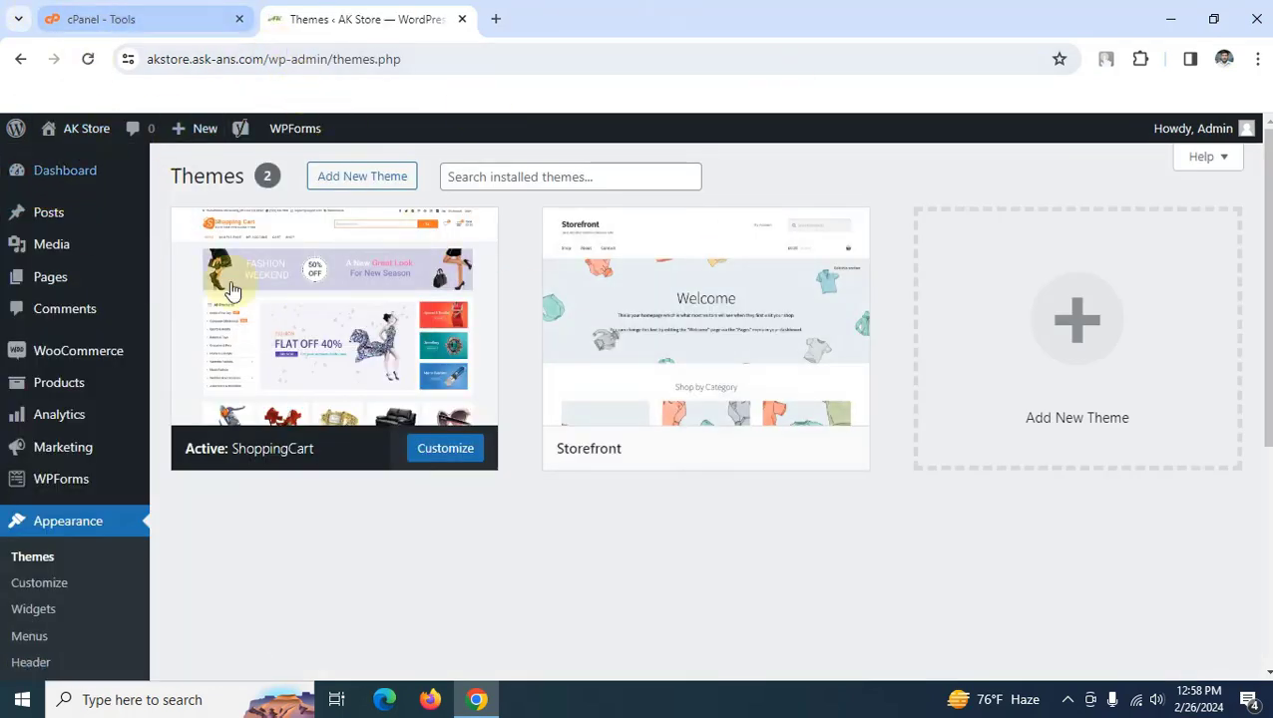
mouse_move(700, 345)
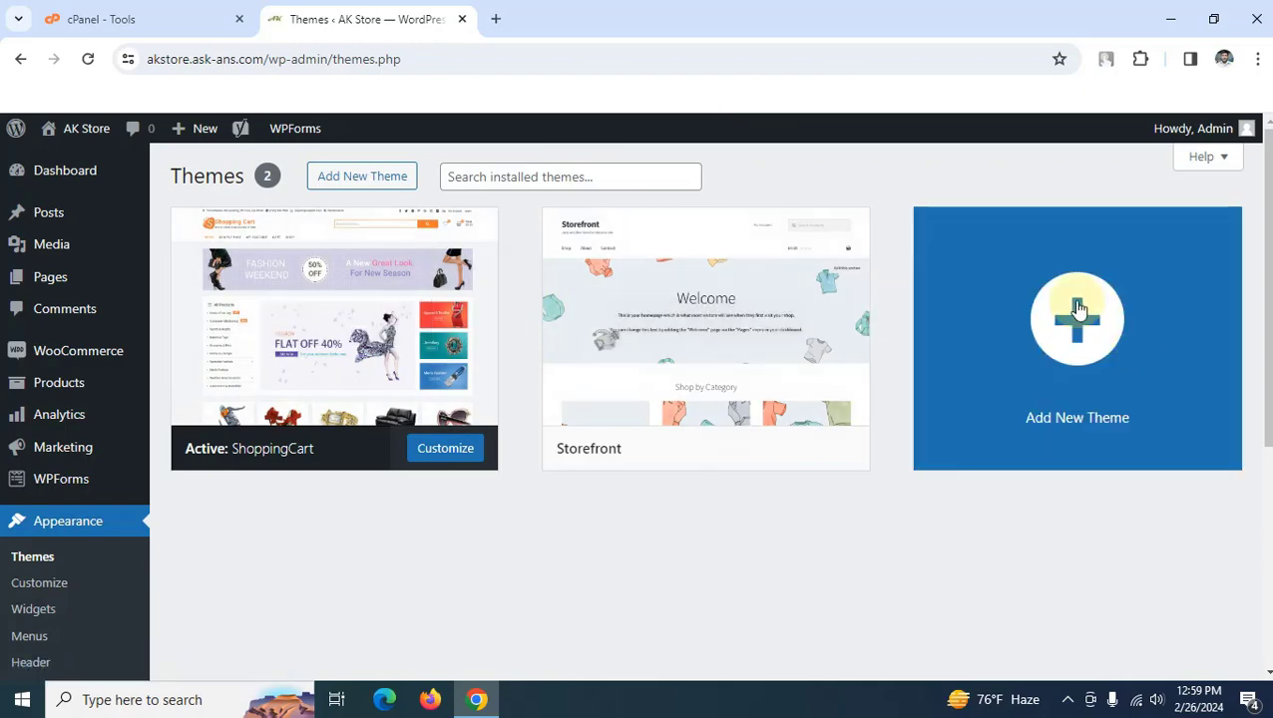
Switch to the cPanel tools page and open the File Manager
left_click(120, 19)
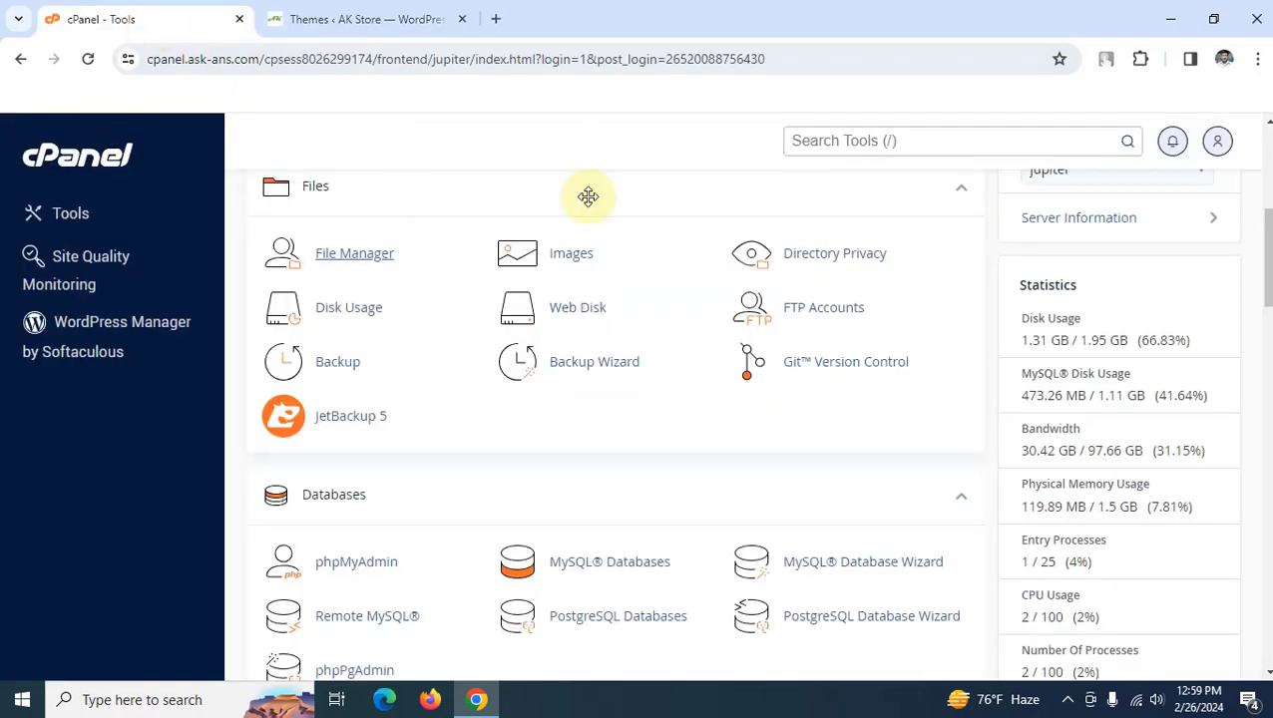
scroll(1263, 215, "up", 5)
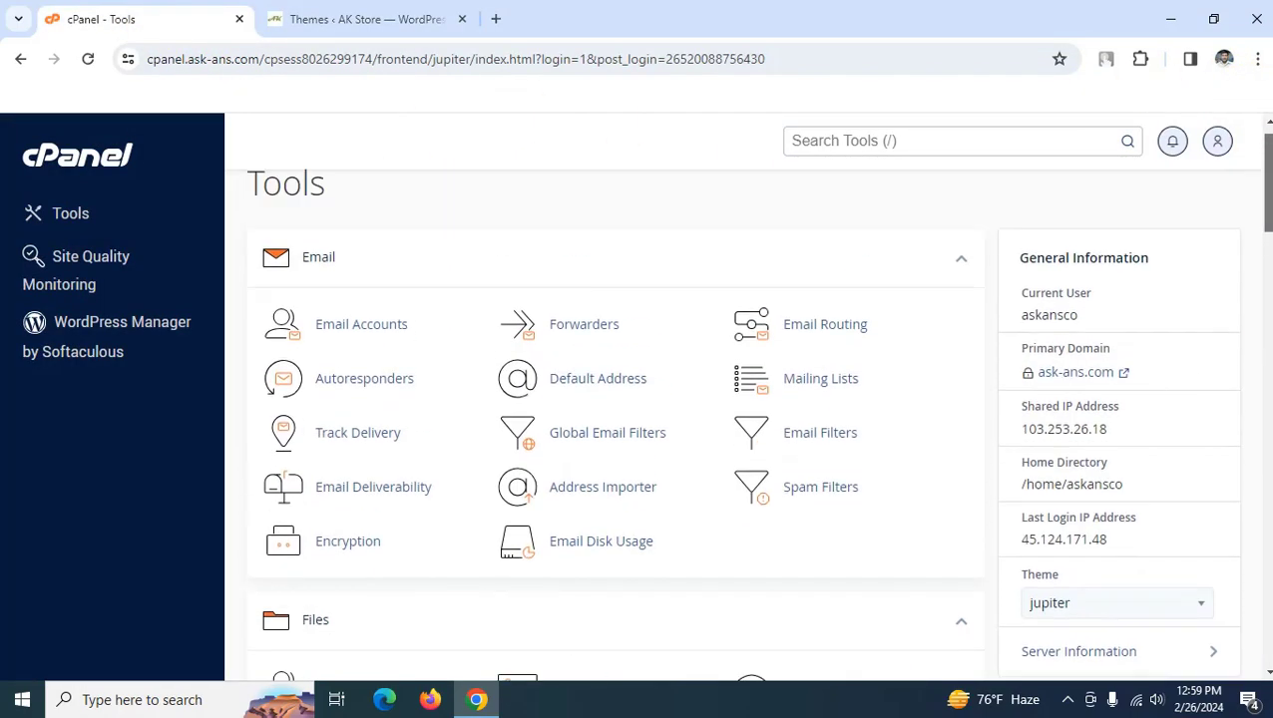
scroll(1262, 215, "down", 3)
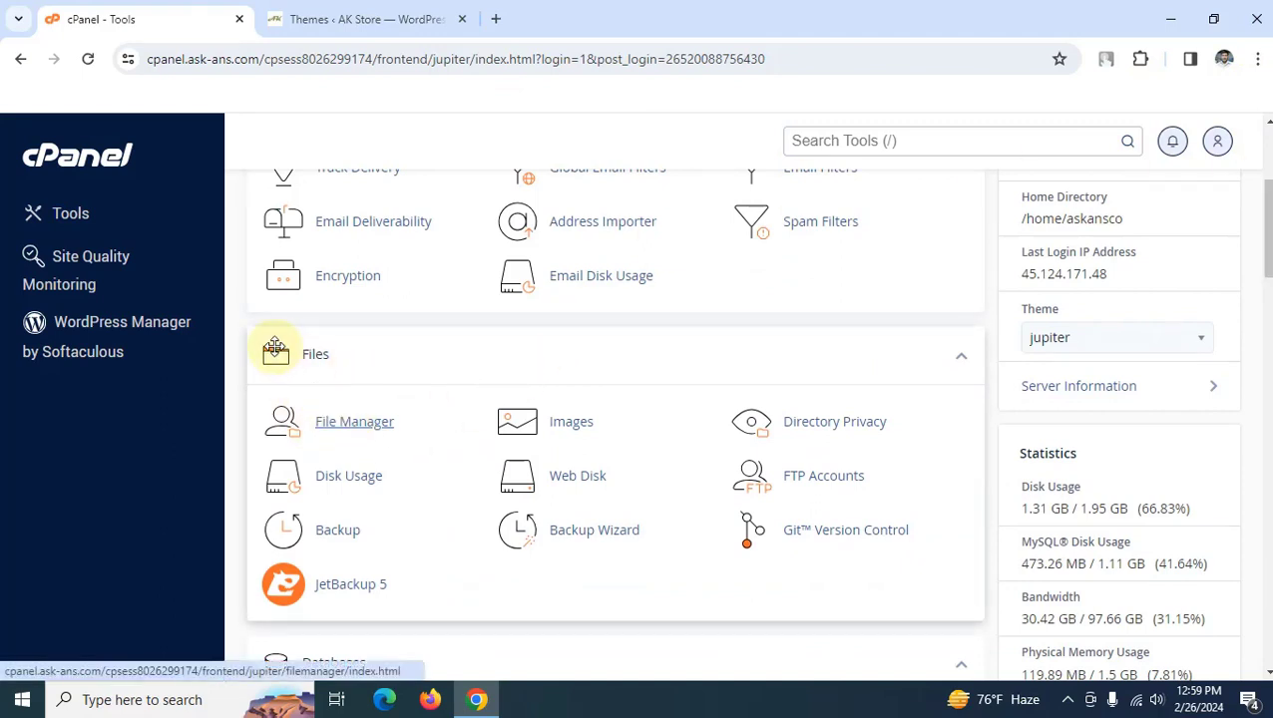
left_click(371, 422)
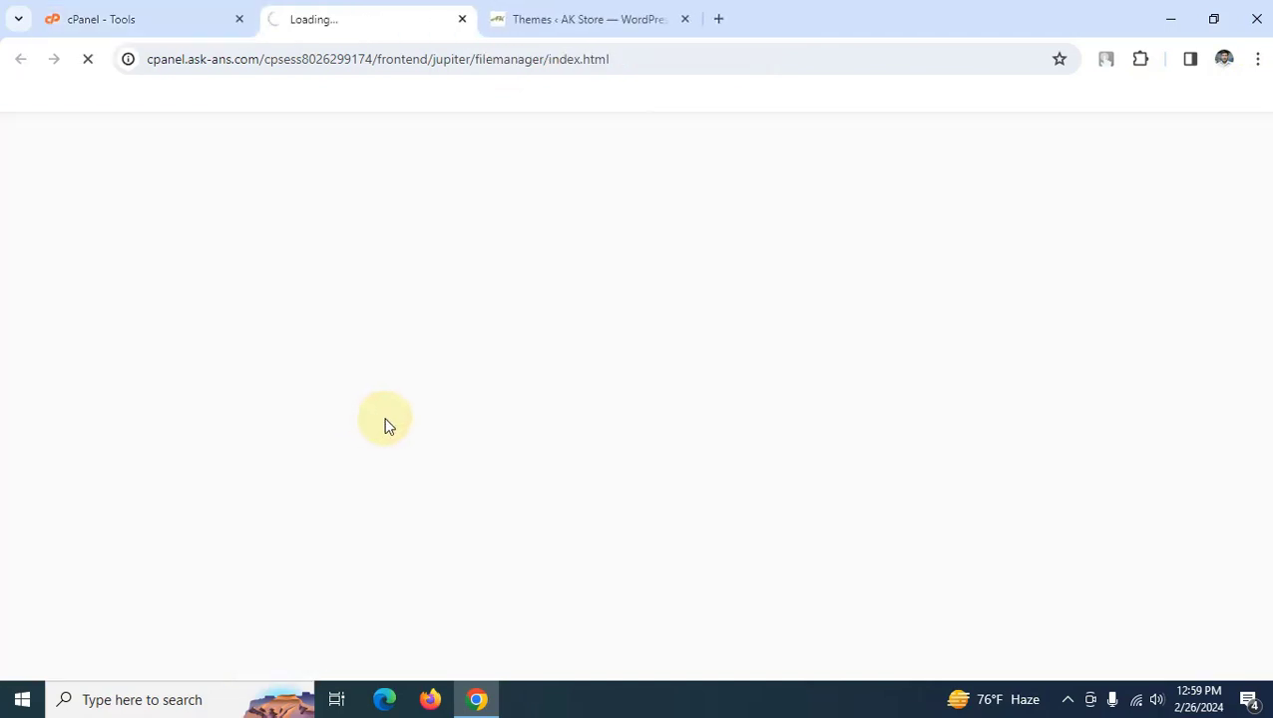
Open the wp-content/themes folder of the akstore.ask-ans.com site
left_click_drag(296, 337, 295, 558)
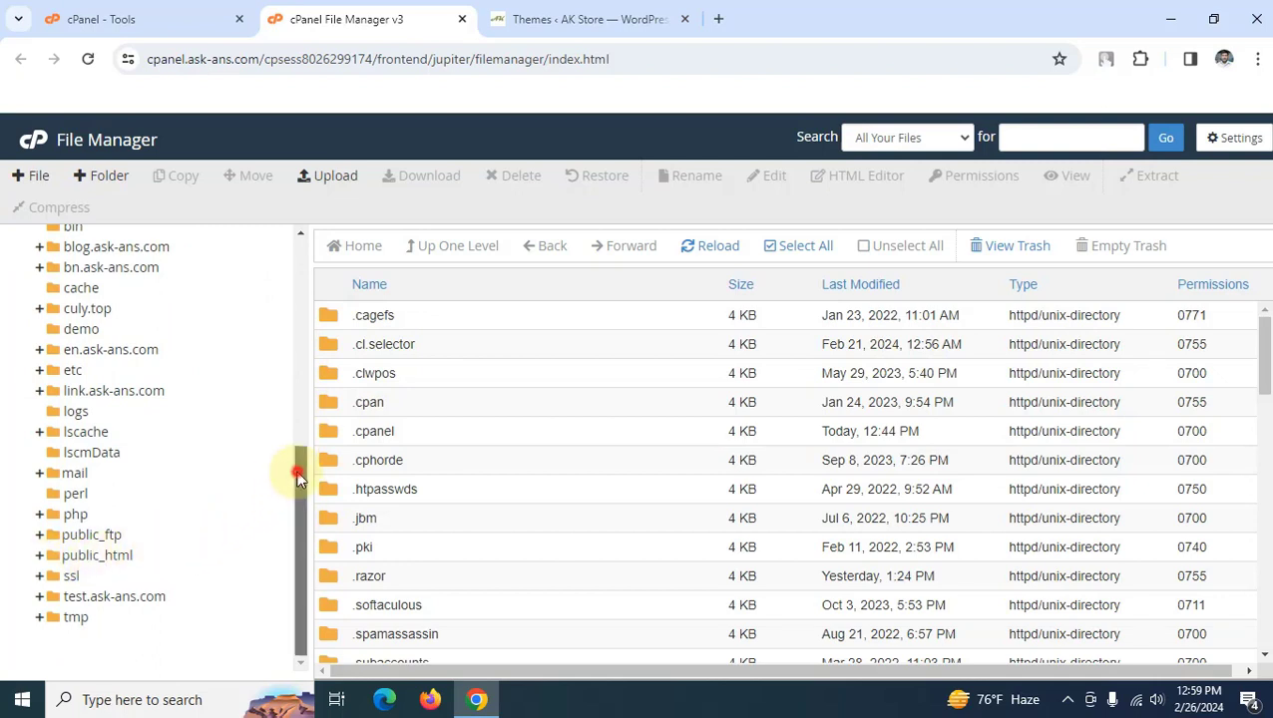
left_click_drag(297, 477, 298, 376)
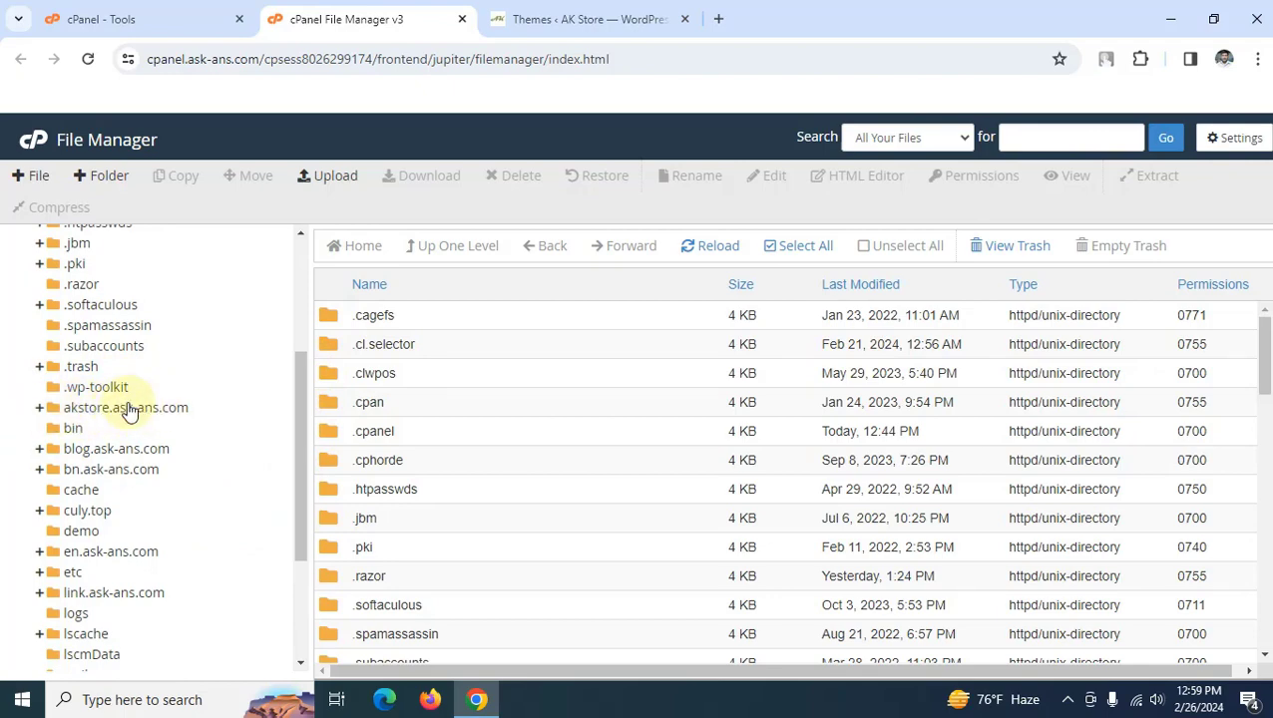
left_click(127, 409)
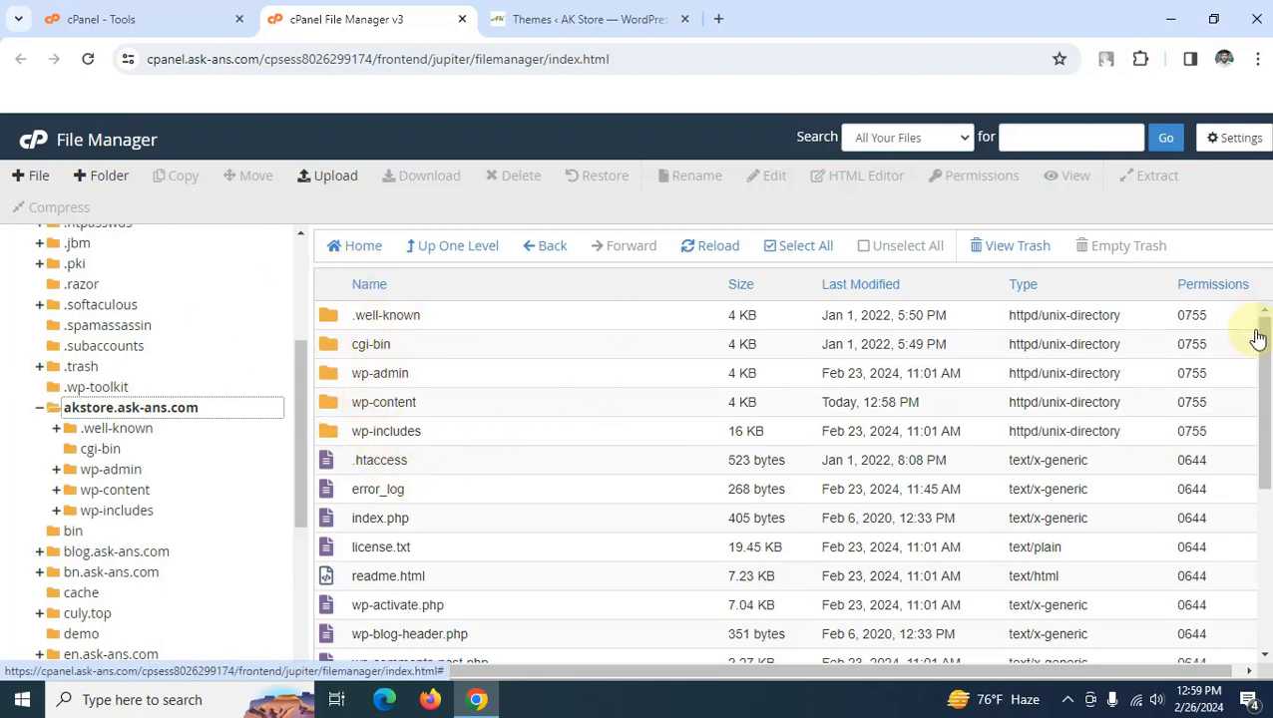
mouse_move(1258, 339)
left_mouse_down()
mouse_move(1267, 554)
mouse_move(1259, 330)
left_mouse_up()
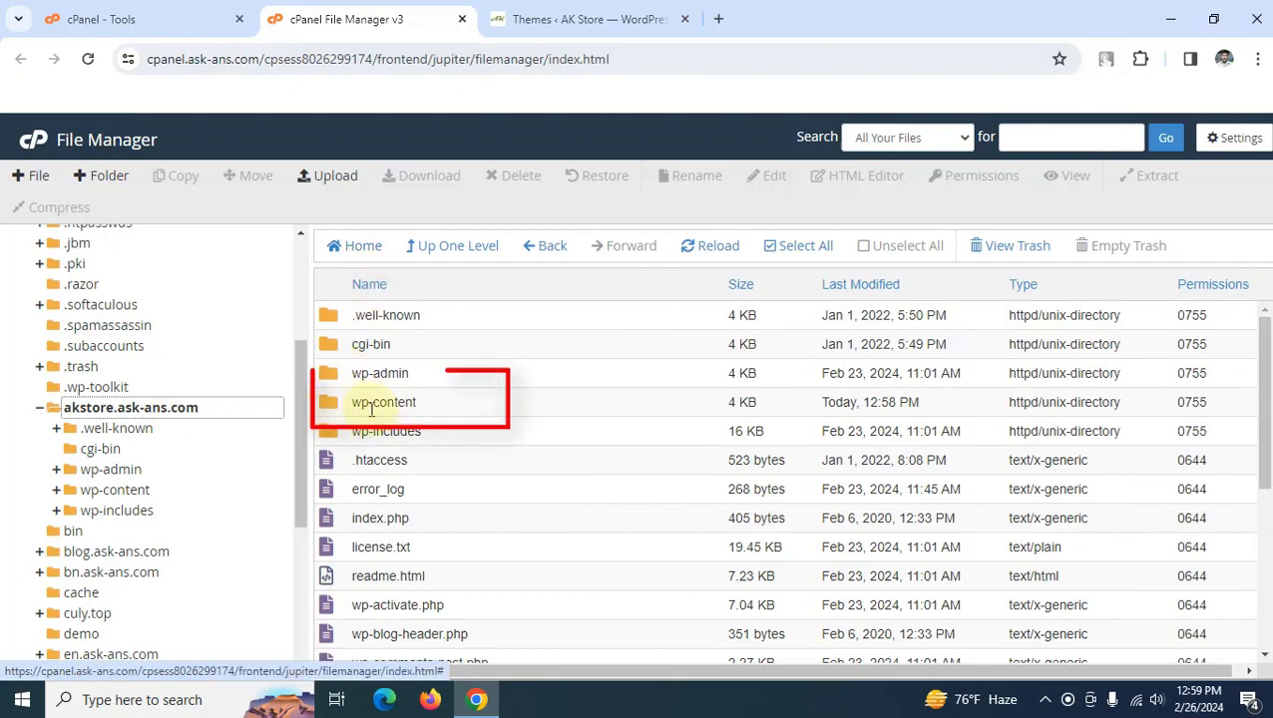
double_click(329, 412)
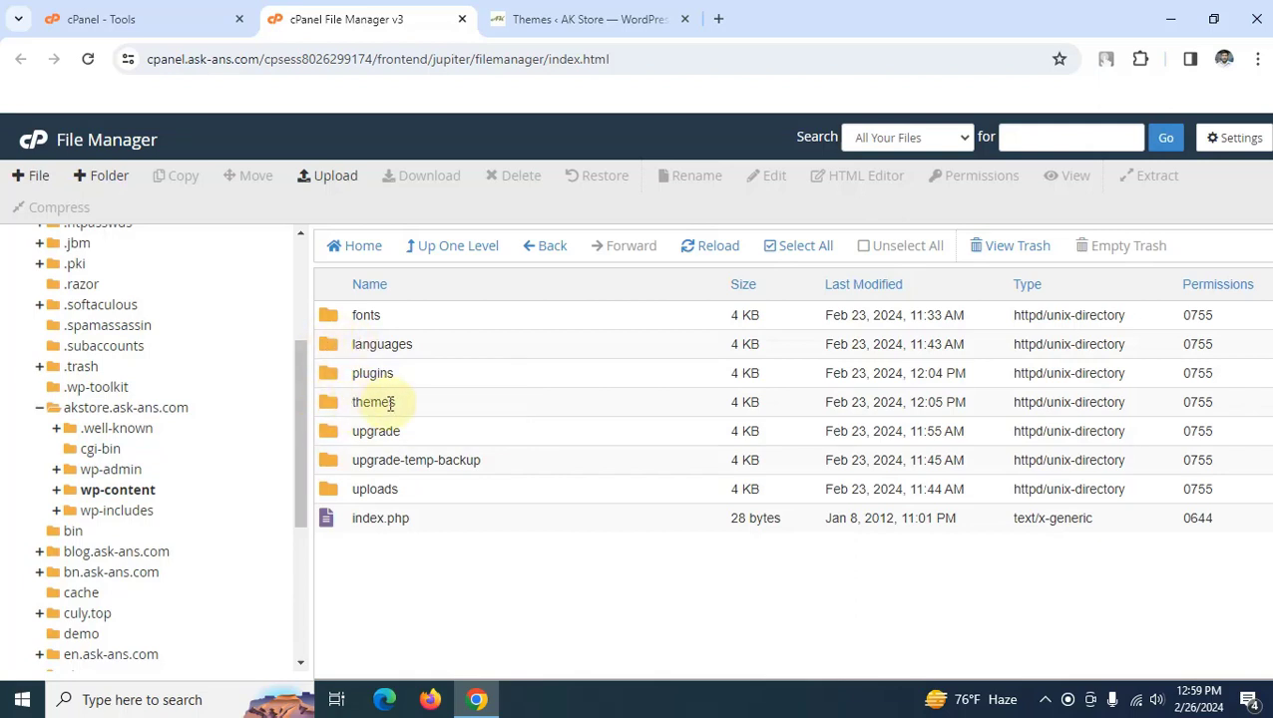
double_click(329, 410)
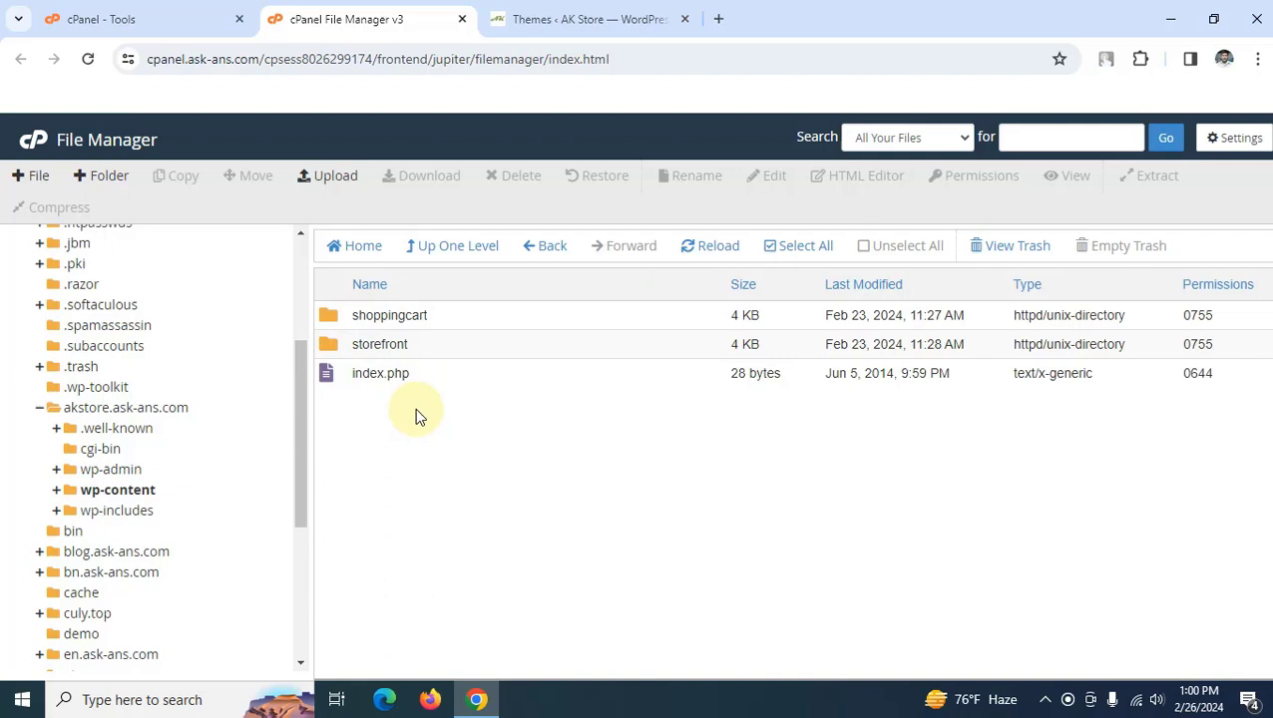
Upload woodmart.zip from the desktop's woodmart_v6.0.5/WoodMart Theme folder to wp-content/themes and return to that folder
left_click(326, 180)
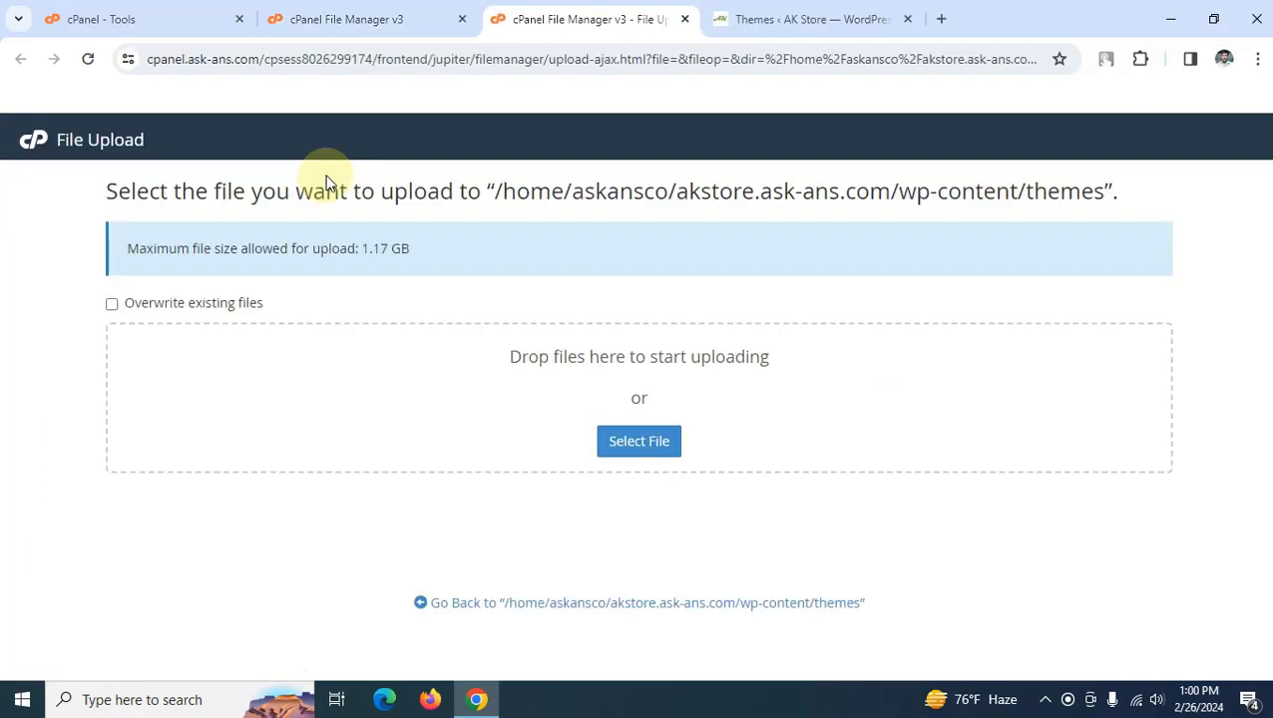
left_click(654, 443)
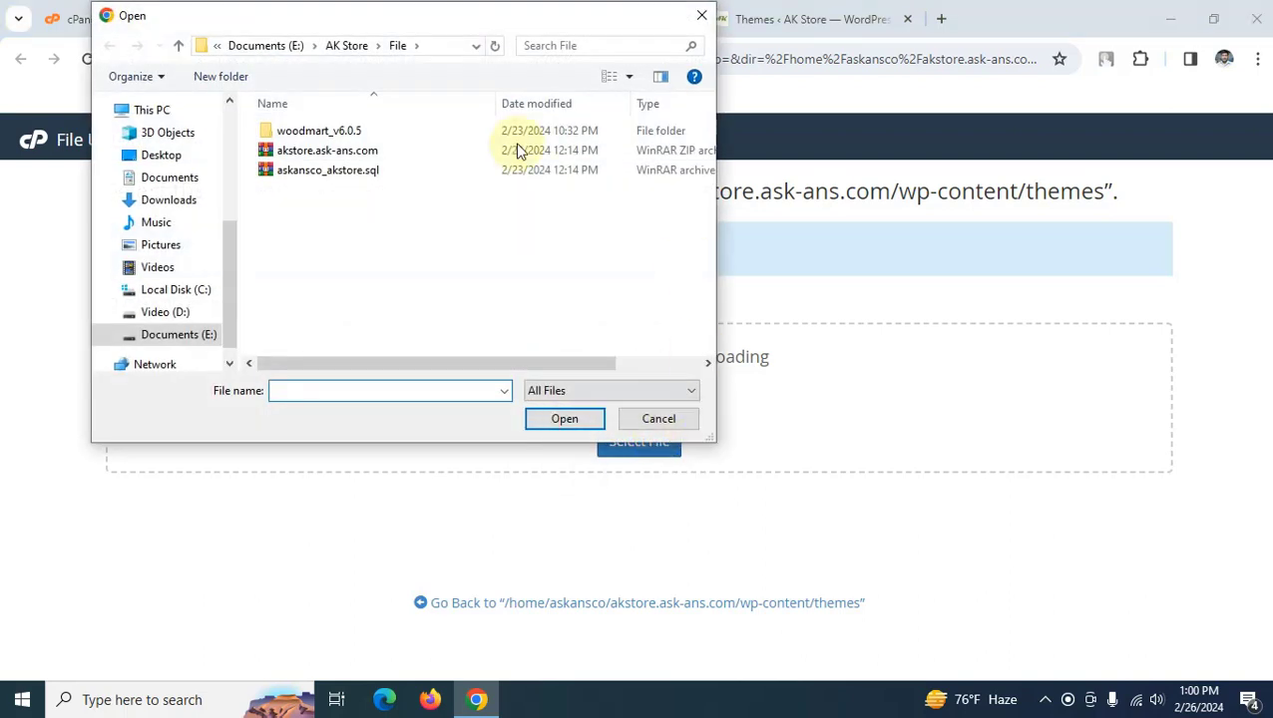
left_click(161, 154)
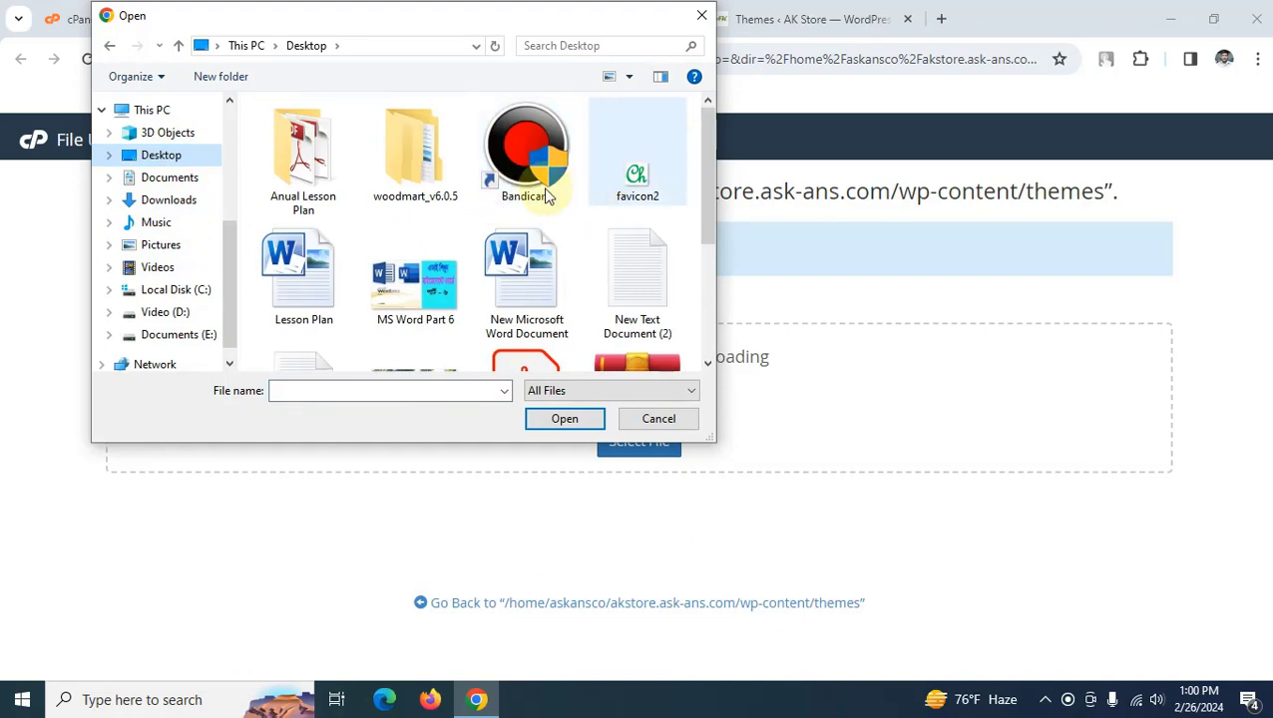
double_click(419, 165)
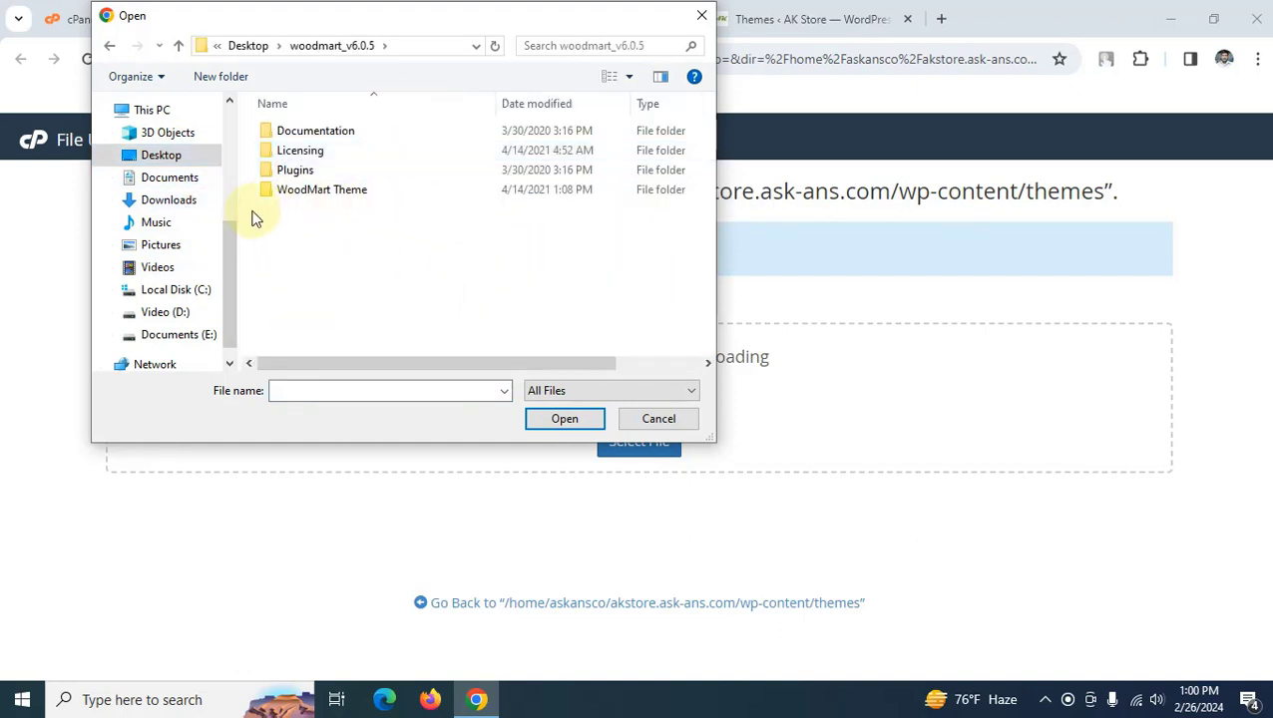
double_click(335, 193)
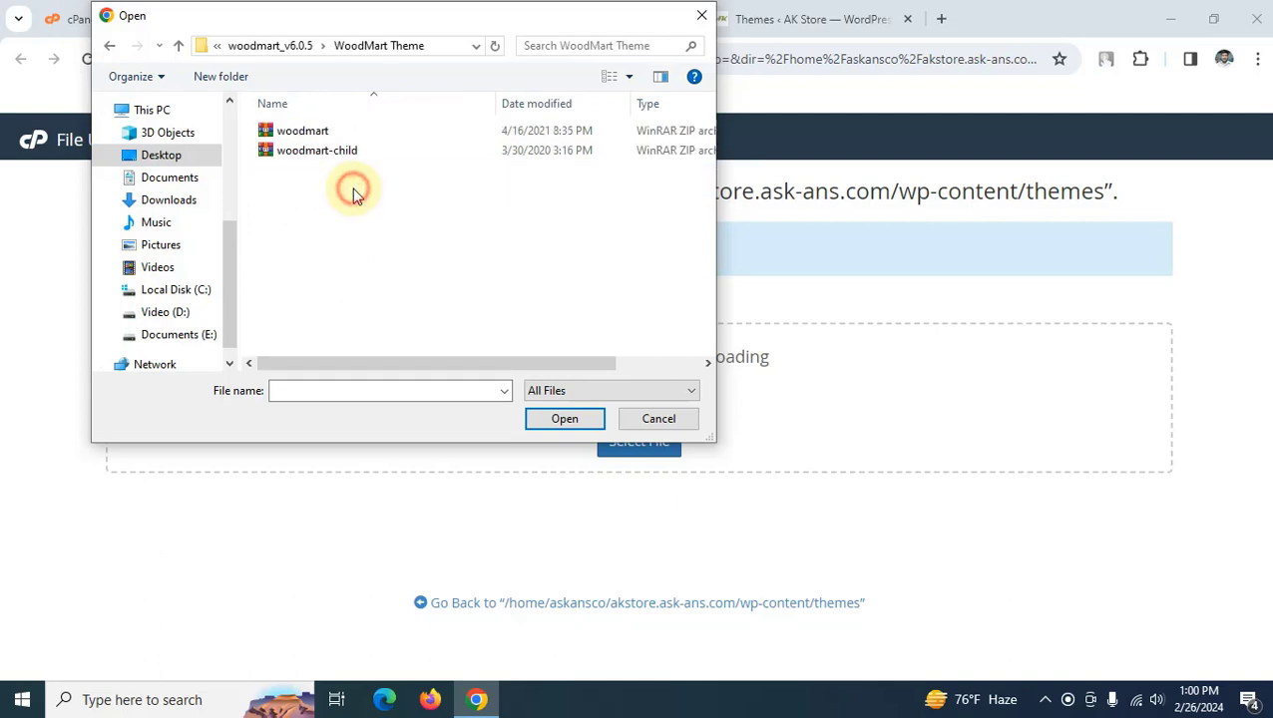
left_click(467, 203)
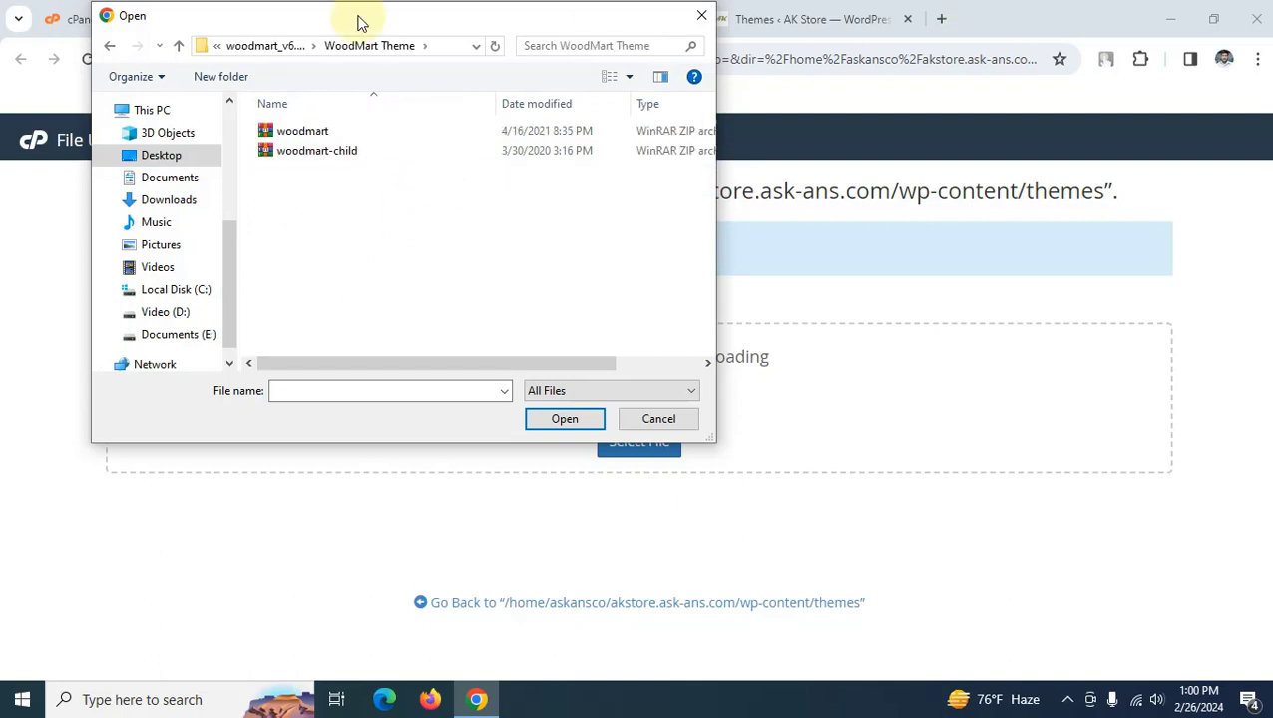
left_click(300, 135)
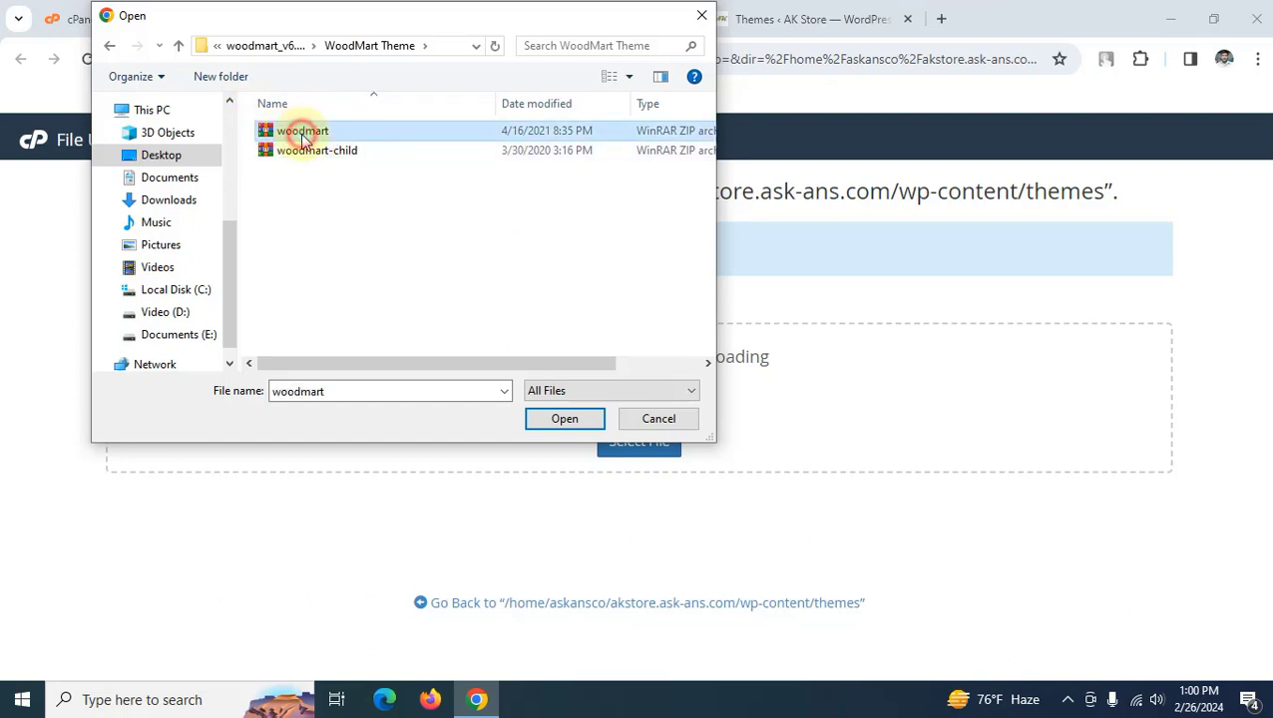
left_click(564, 420)
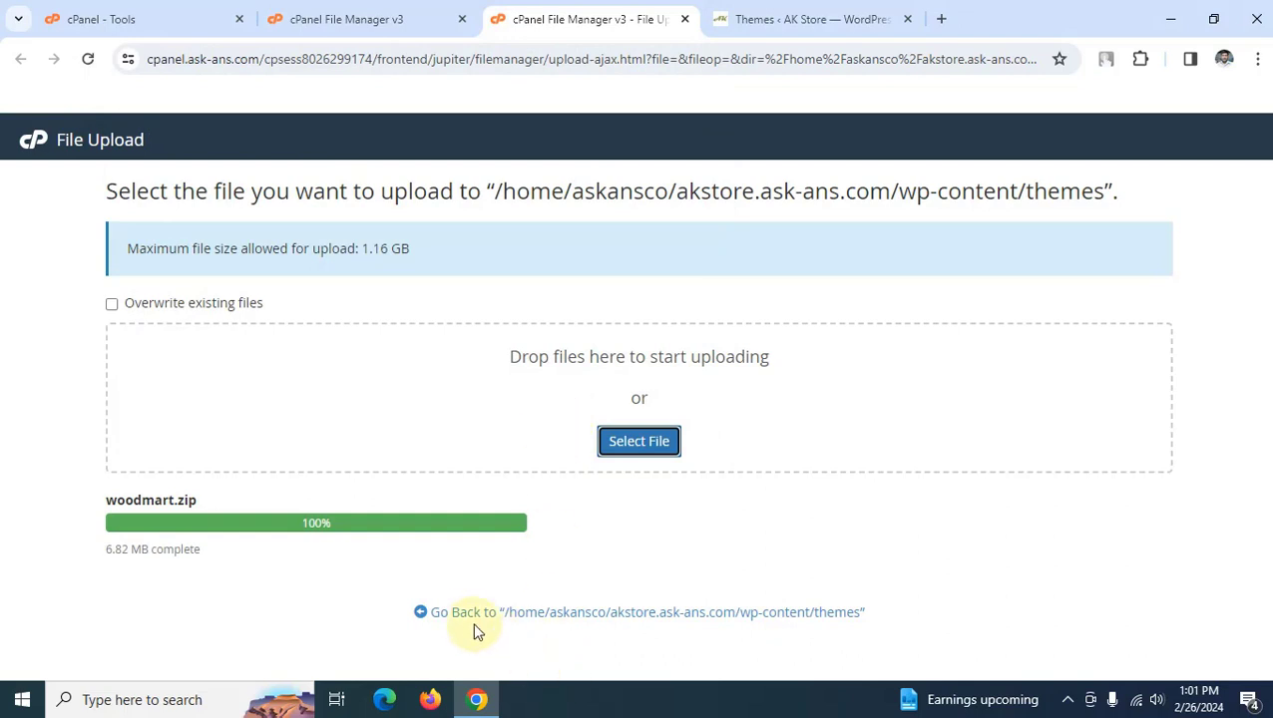
left_click(529, 613)
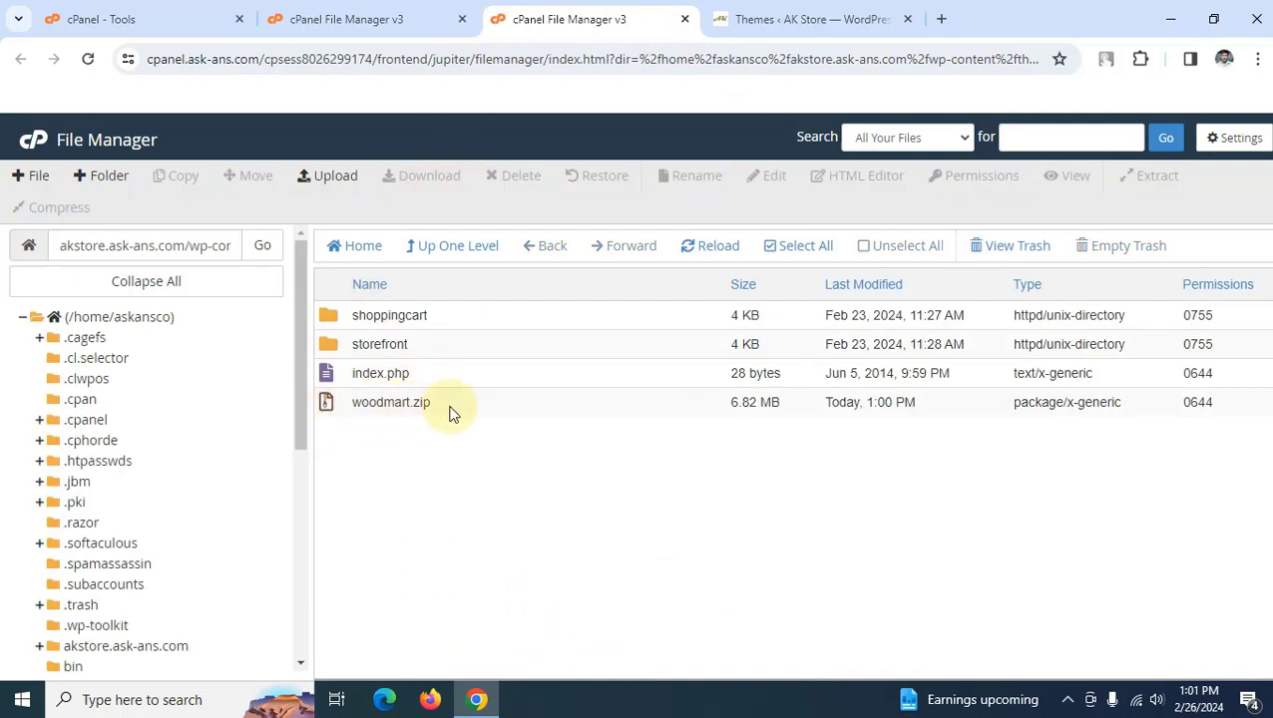
Extract woodmart.zip into /akstore.ask-ans.com/wp-content/themes and reload the folder listing
left_click(334, 409)
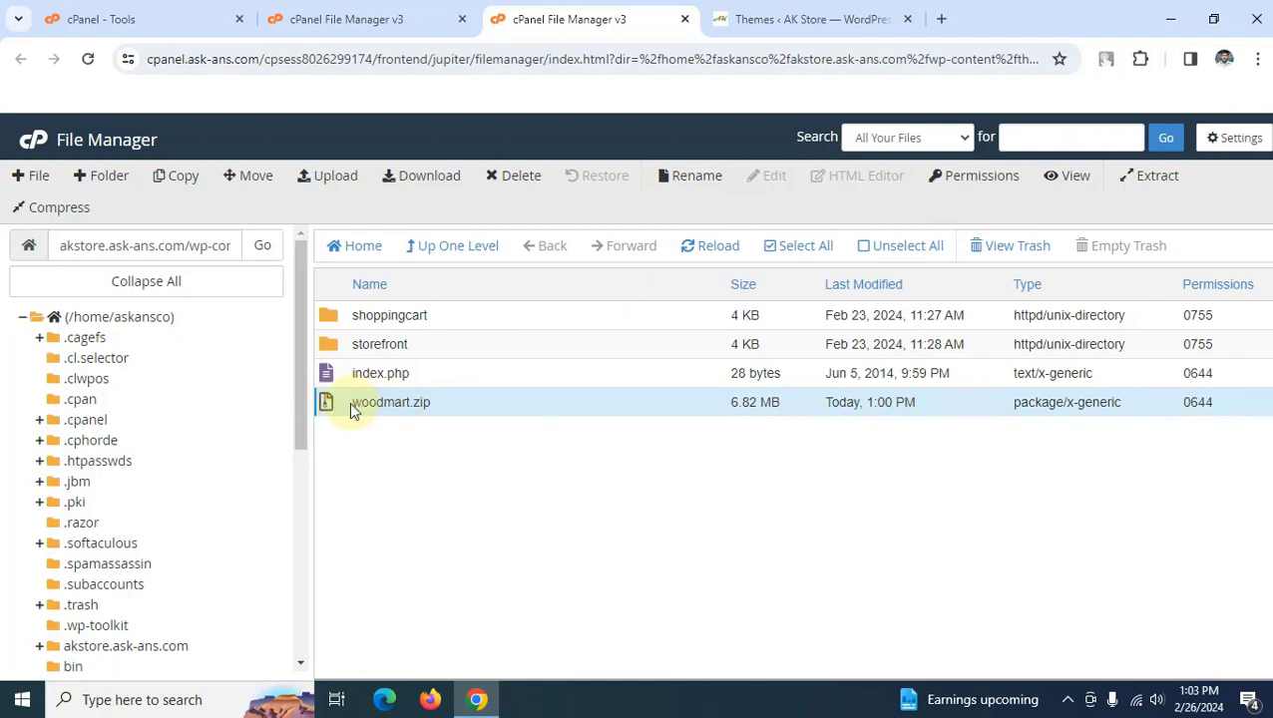
right_click(352, 411)
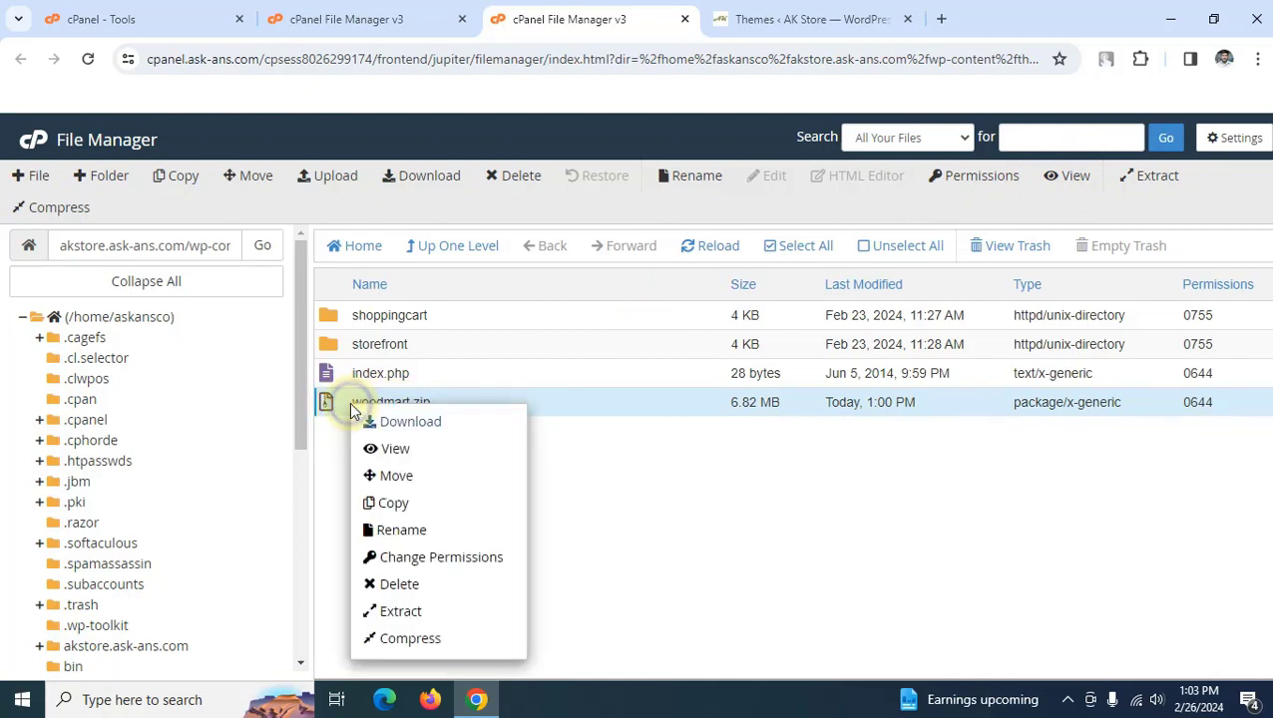
left_click(414, 611)
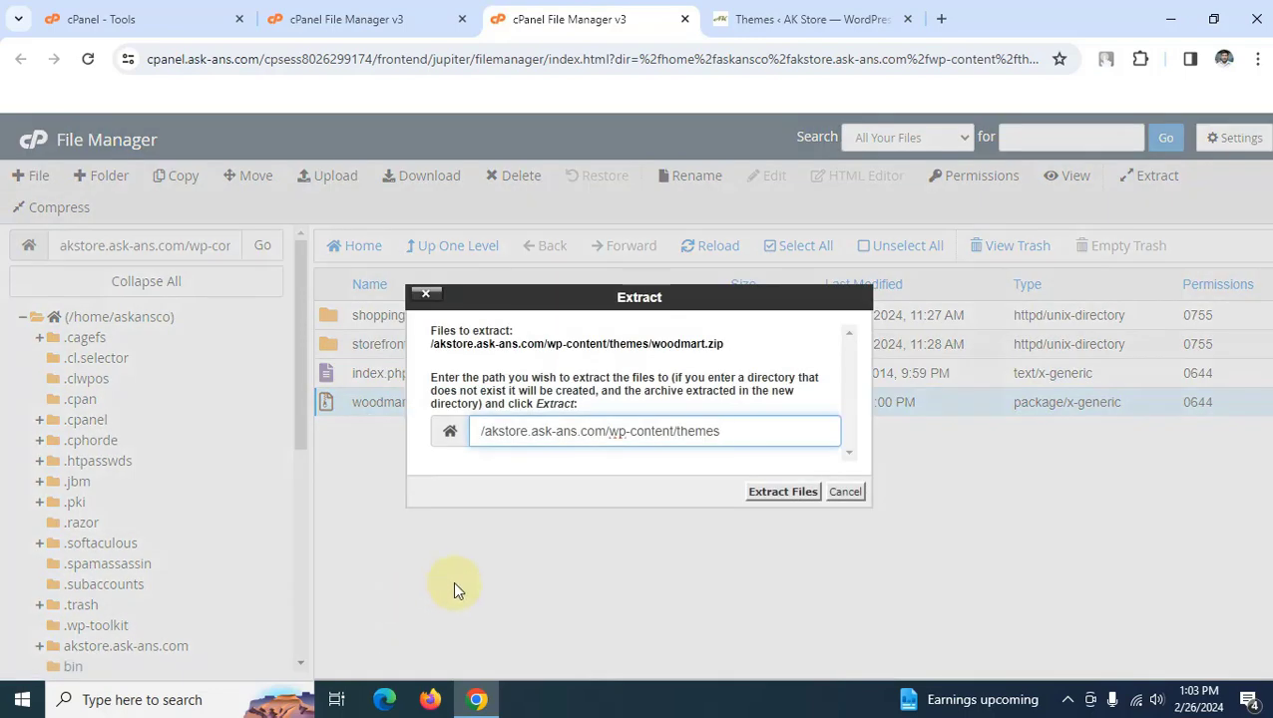
left_click(779, 496)
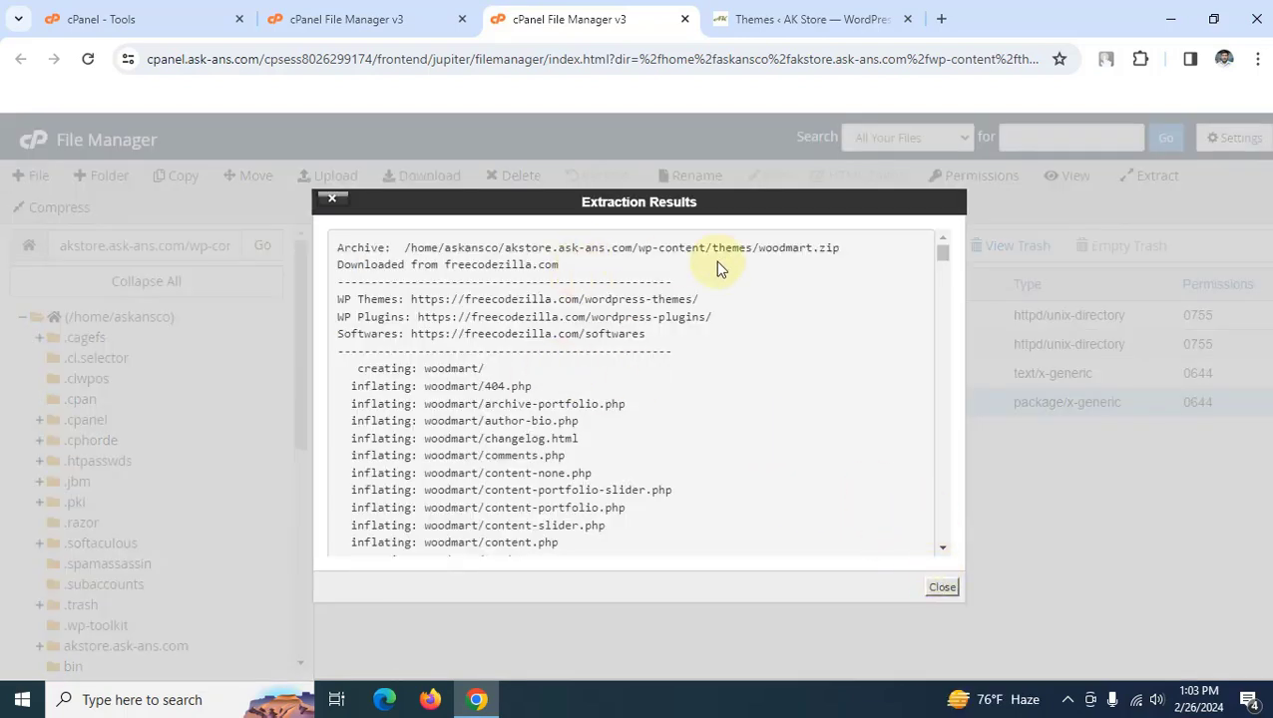
left_click(942, 588)
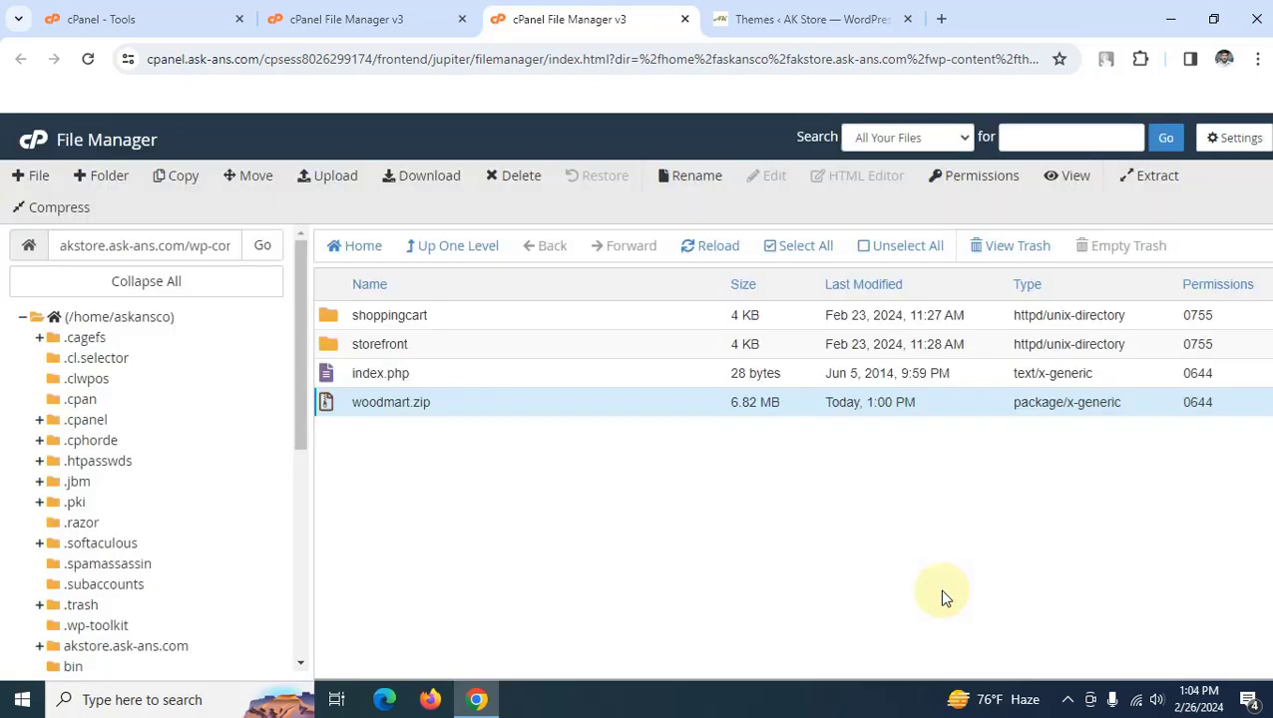
left_click(704, 249)
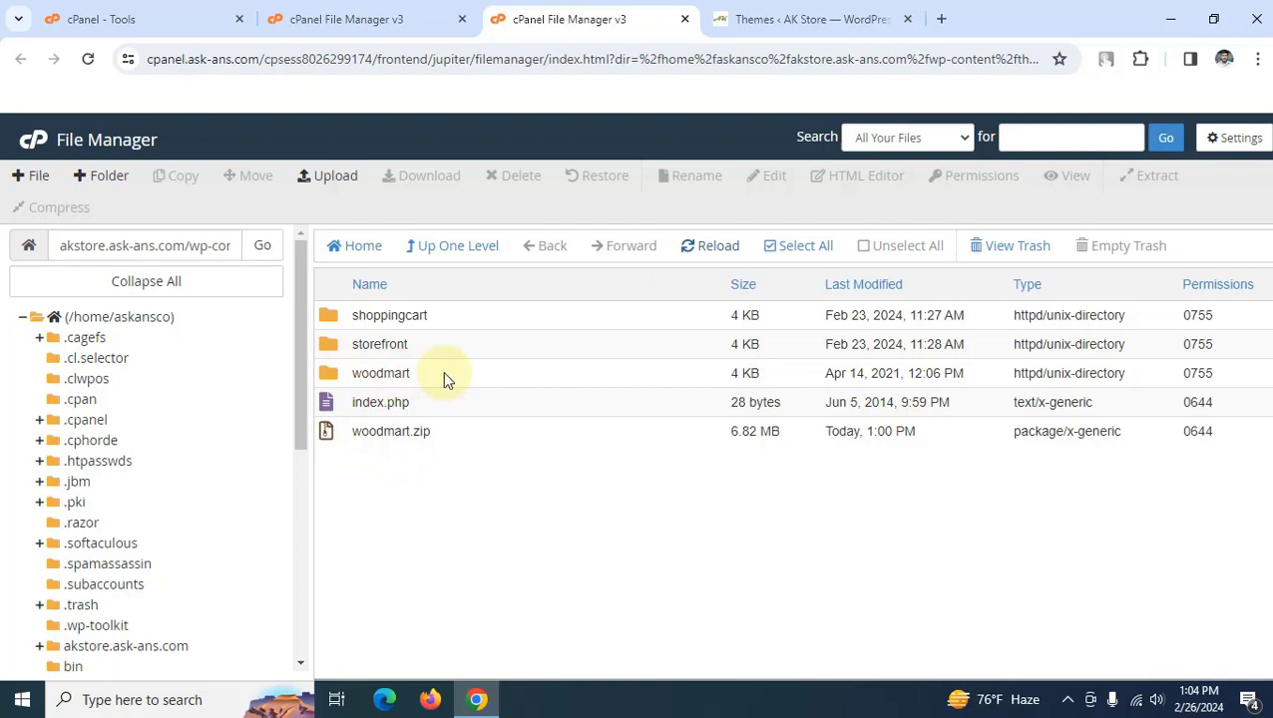
Delete woodmart.zip from the themes folder permanently, skipping the trash
left_click(327, 431)
left_click(534, 188)
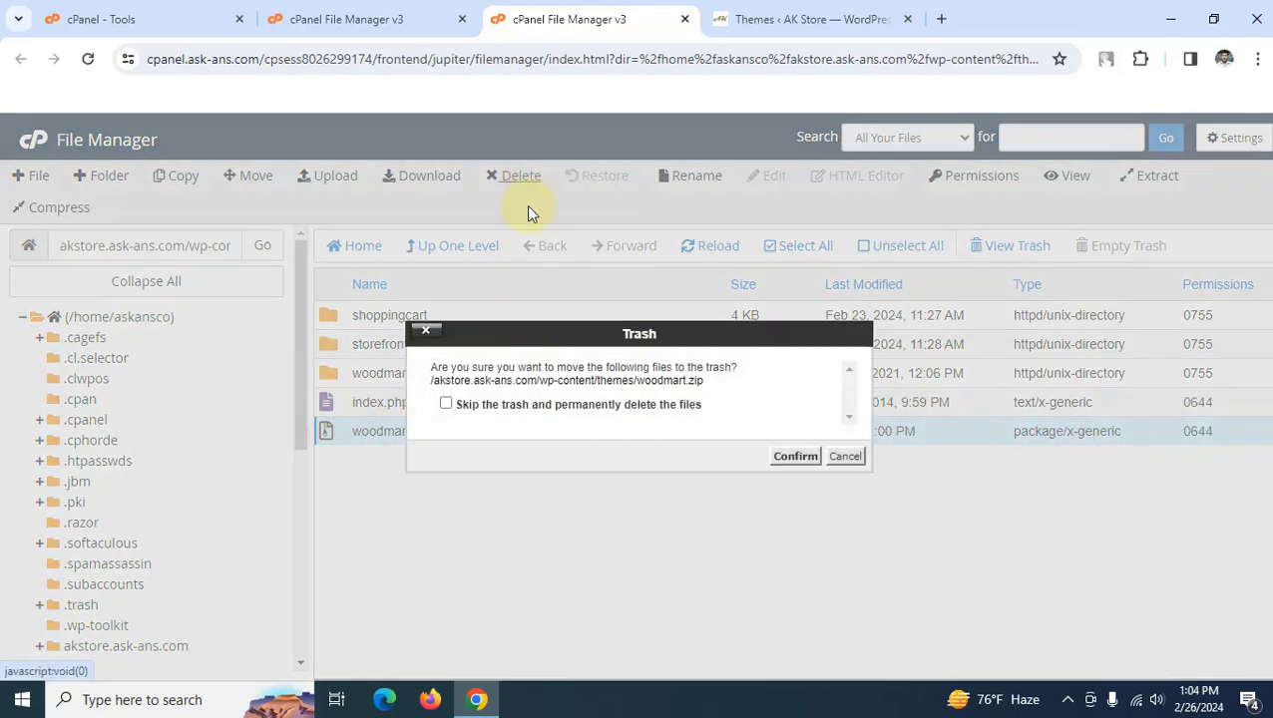
left_click(512, 406)
left_click(778, 455)
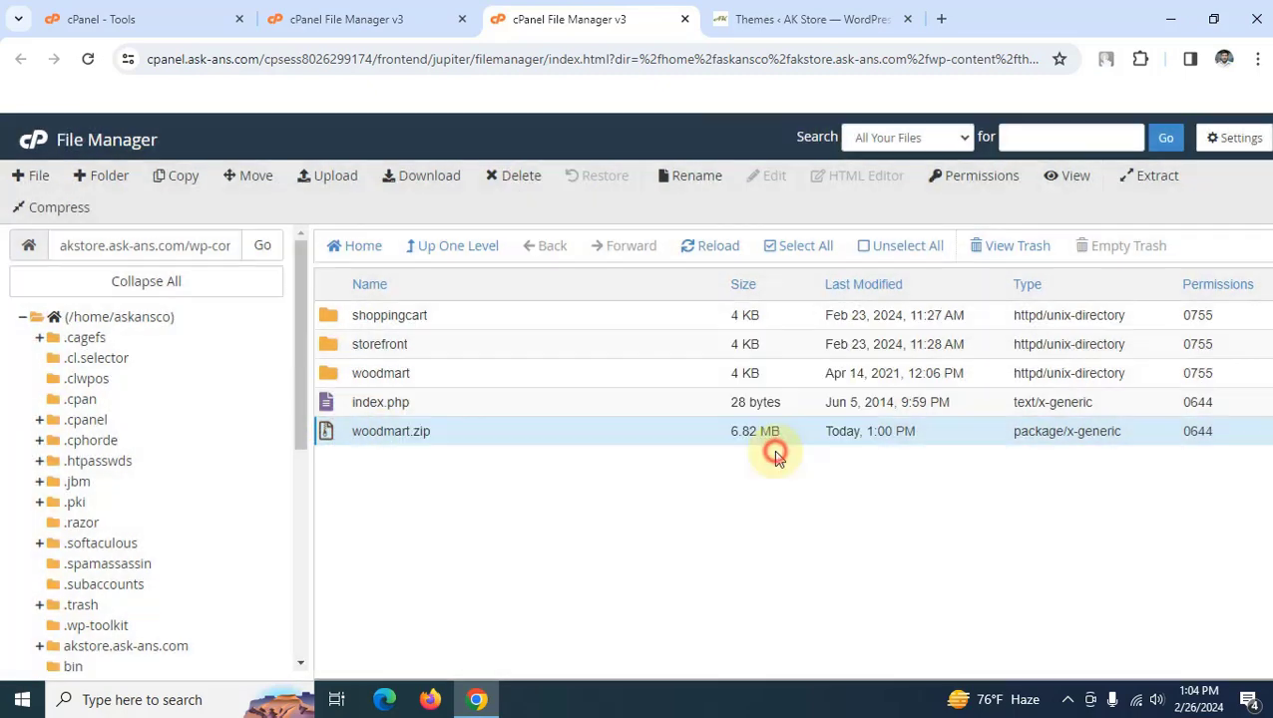
left_click(663, 534)
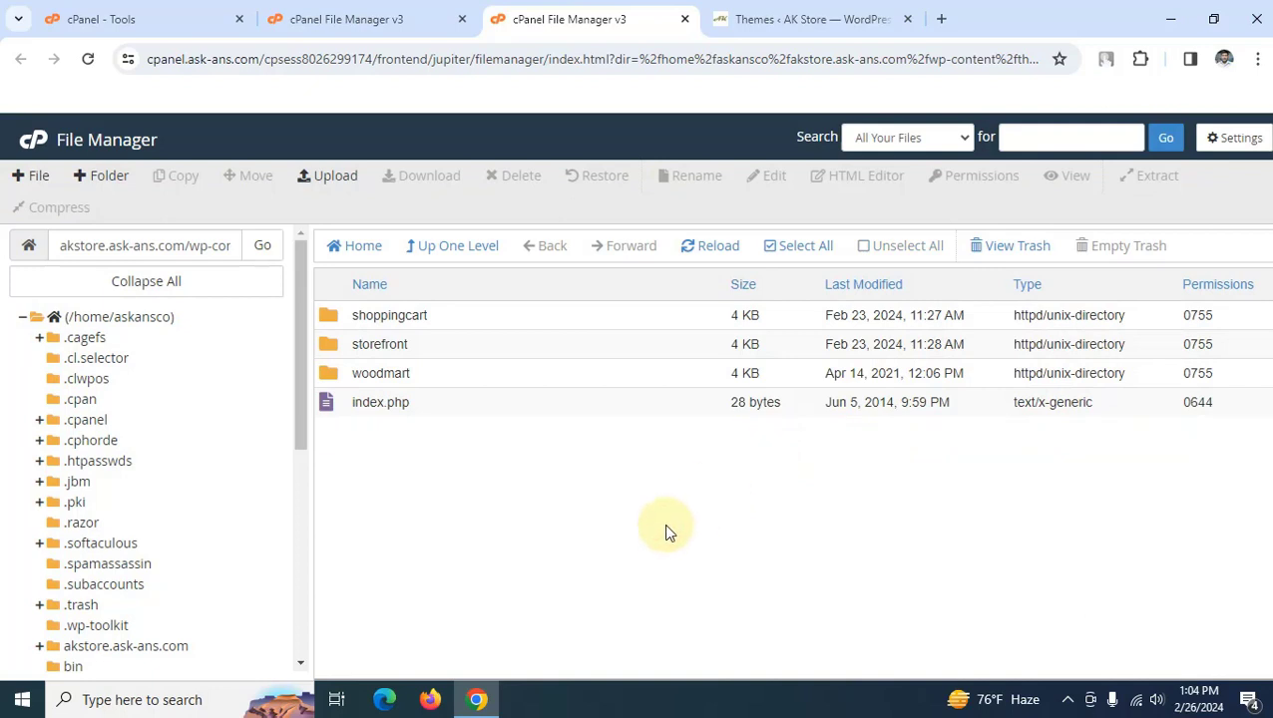
Switch to the WordPress Themes page, refresh it and activate the Woodmart theme
left_click(867, 21)
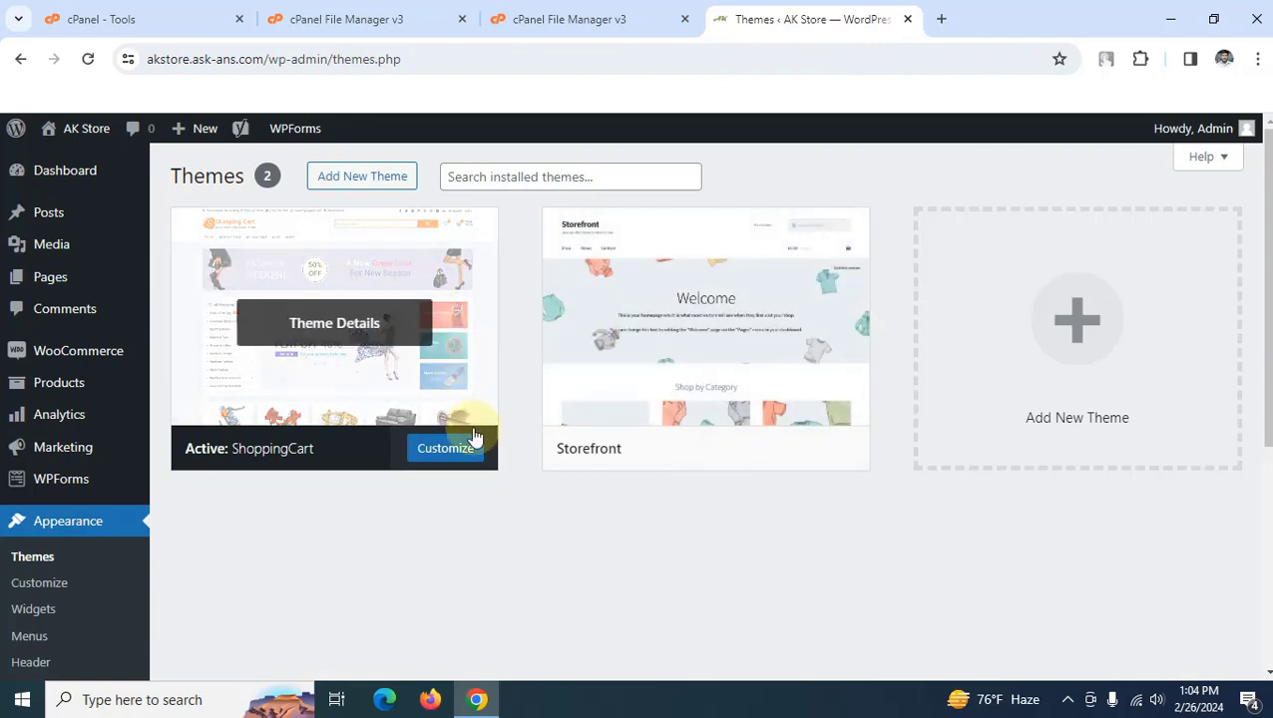
left_click(88, 63)
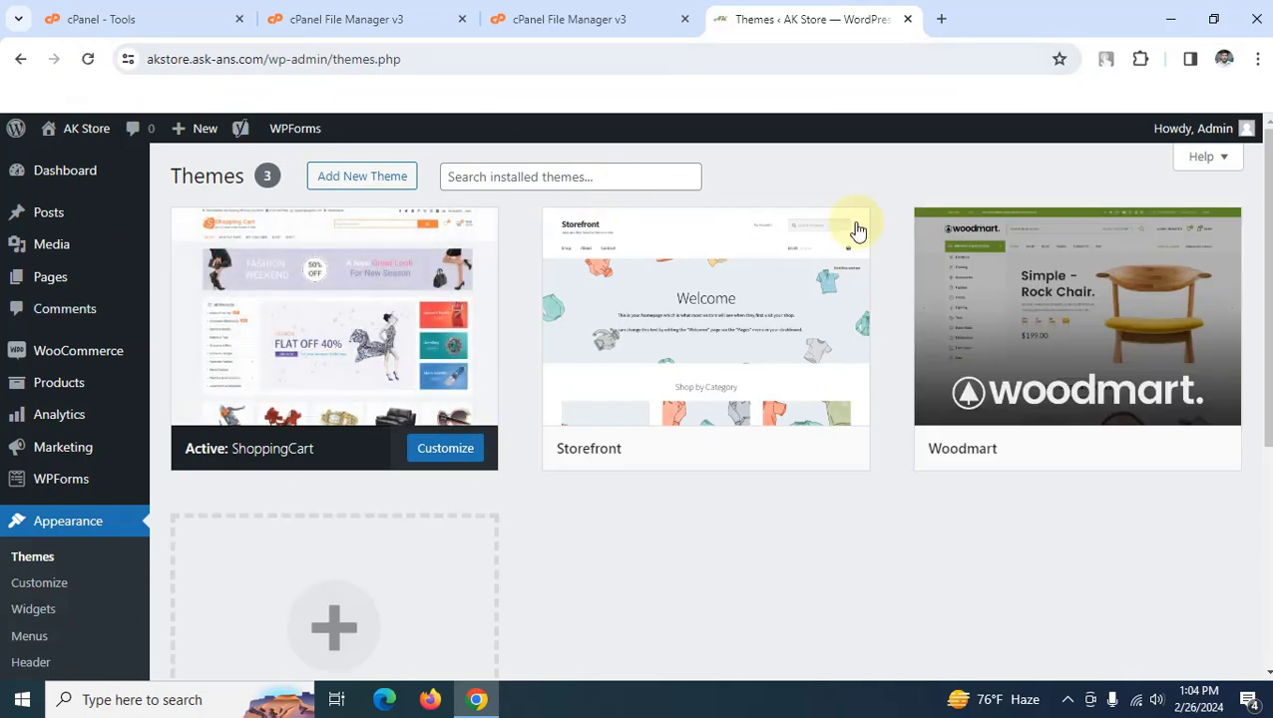
mouse_move(1117, 331)
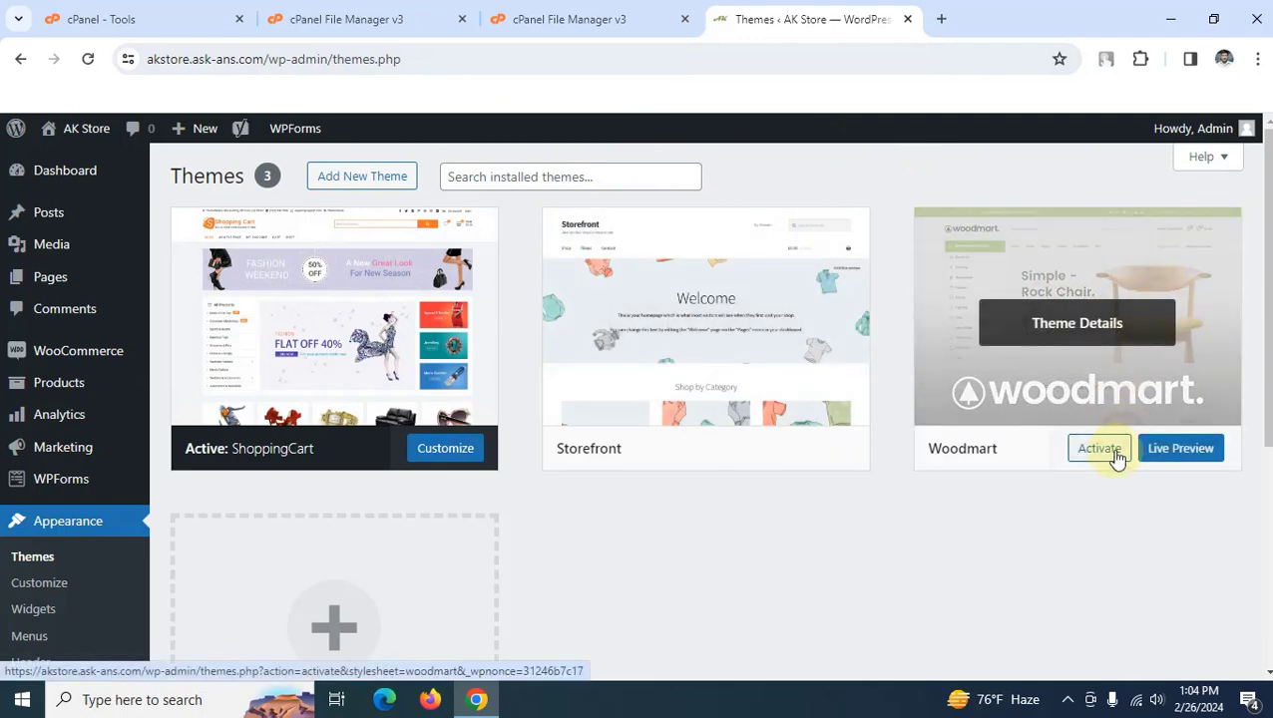
left_click(1101, 450)
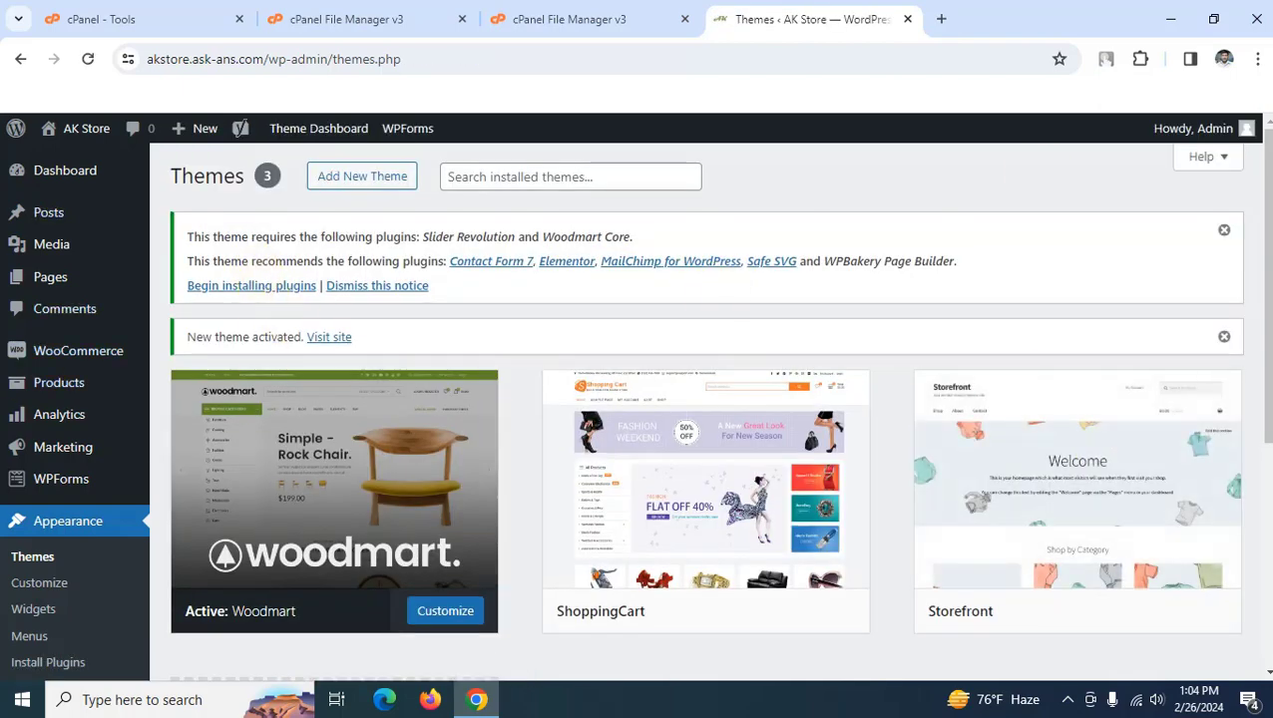
Open the installer for the Woodmart theme's required plugins and review the listed plugins
scroll(1263, 300, "down", 1)
scroll(699, 399, "down", 4)
scroll(699, 399, "up", 5)
mouse_move(402, 464)
left_click(255, 289)
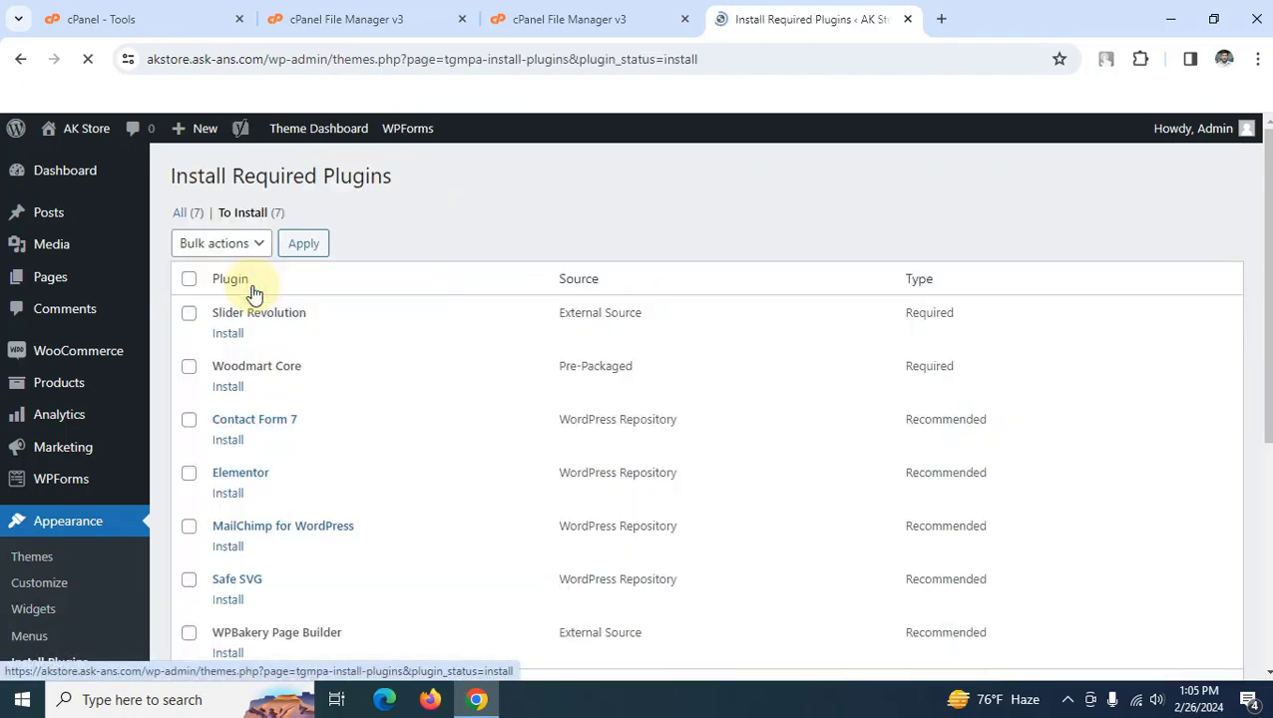
scroll(1256, 369, "down", 5)
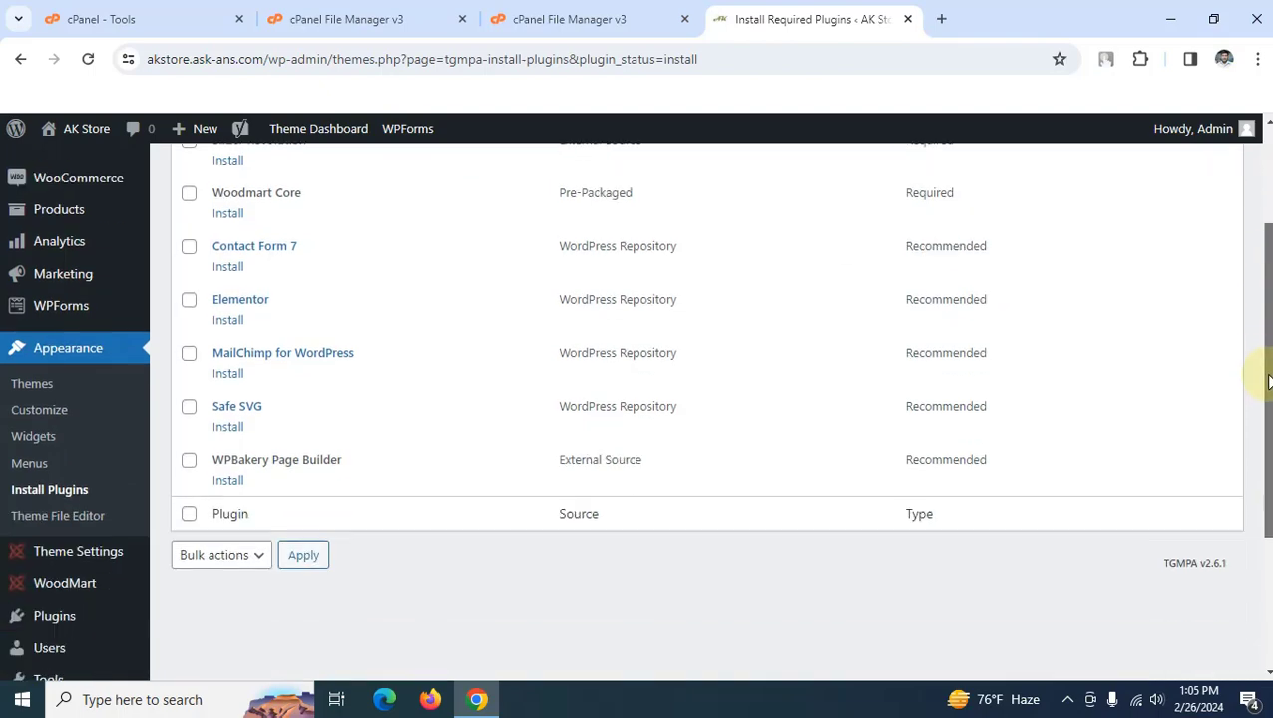
scroll(1257, 171, "up", 5)
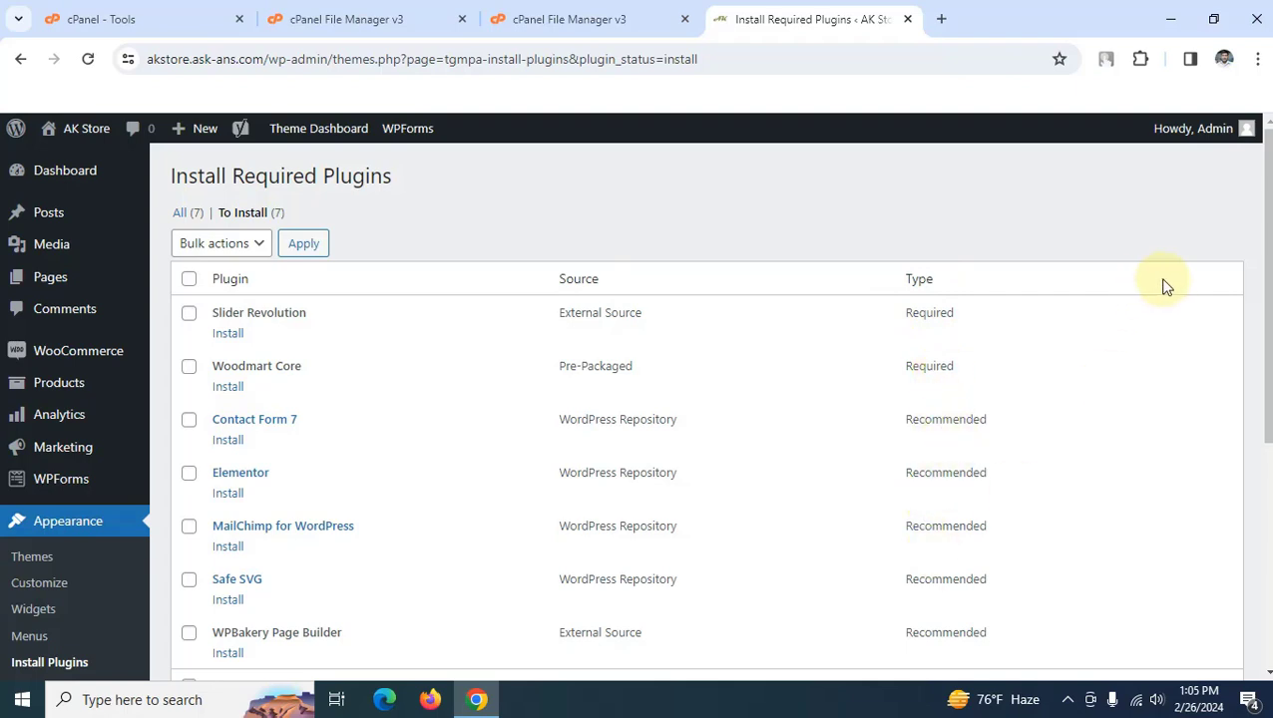
left_click_drag(1265, 248, 920, 300)
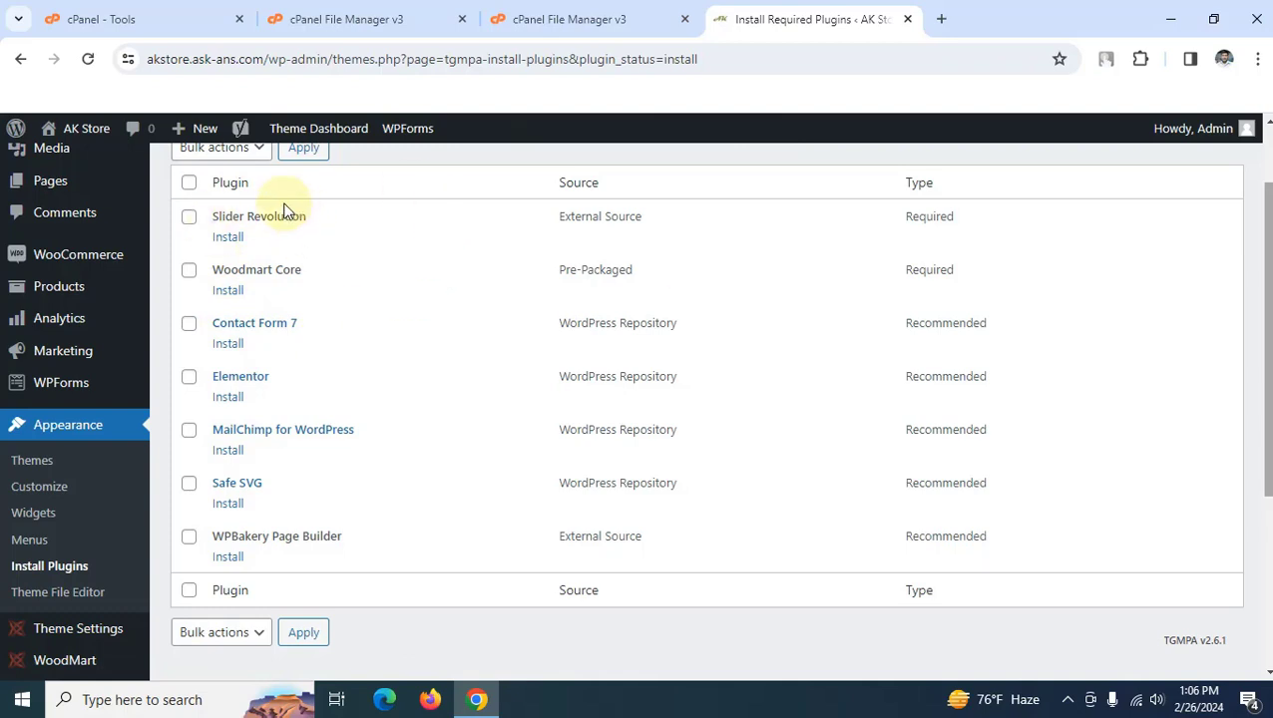
Install the Woodmart Core plugin and activate it from the required plugins list
left_click(227, 291)
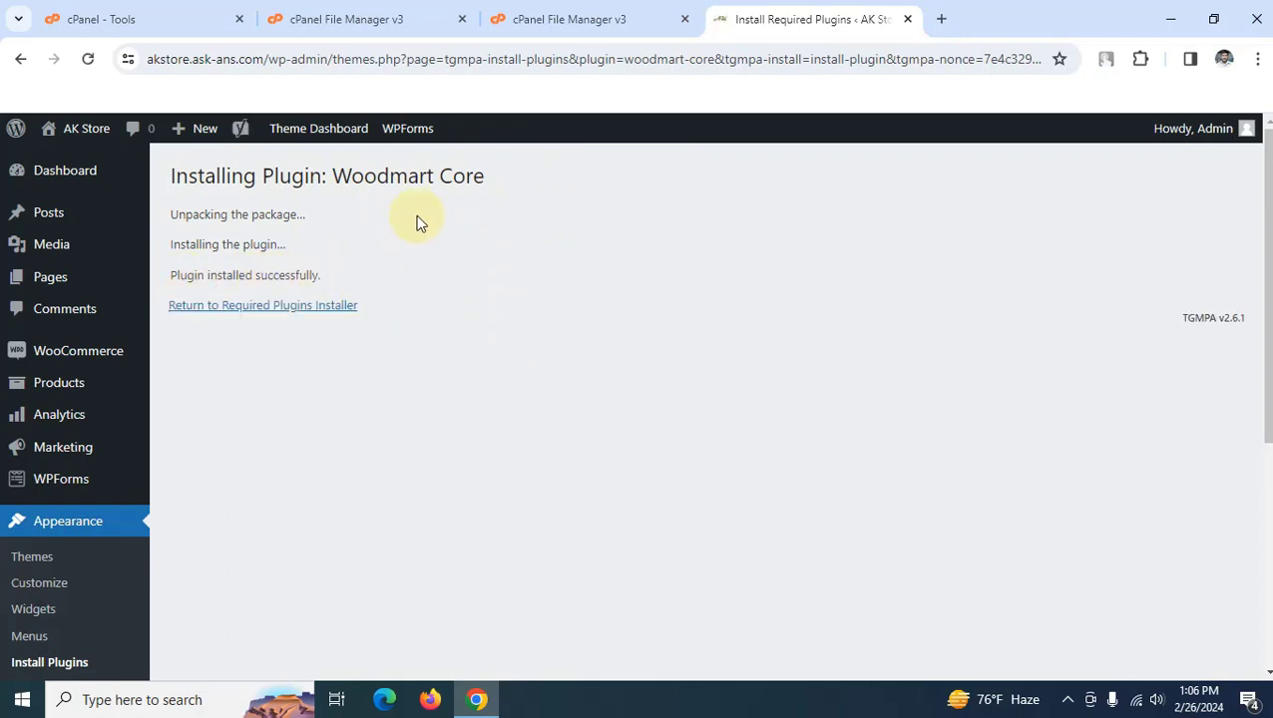
left_click(337, 307)
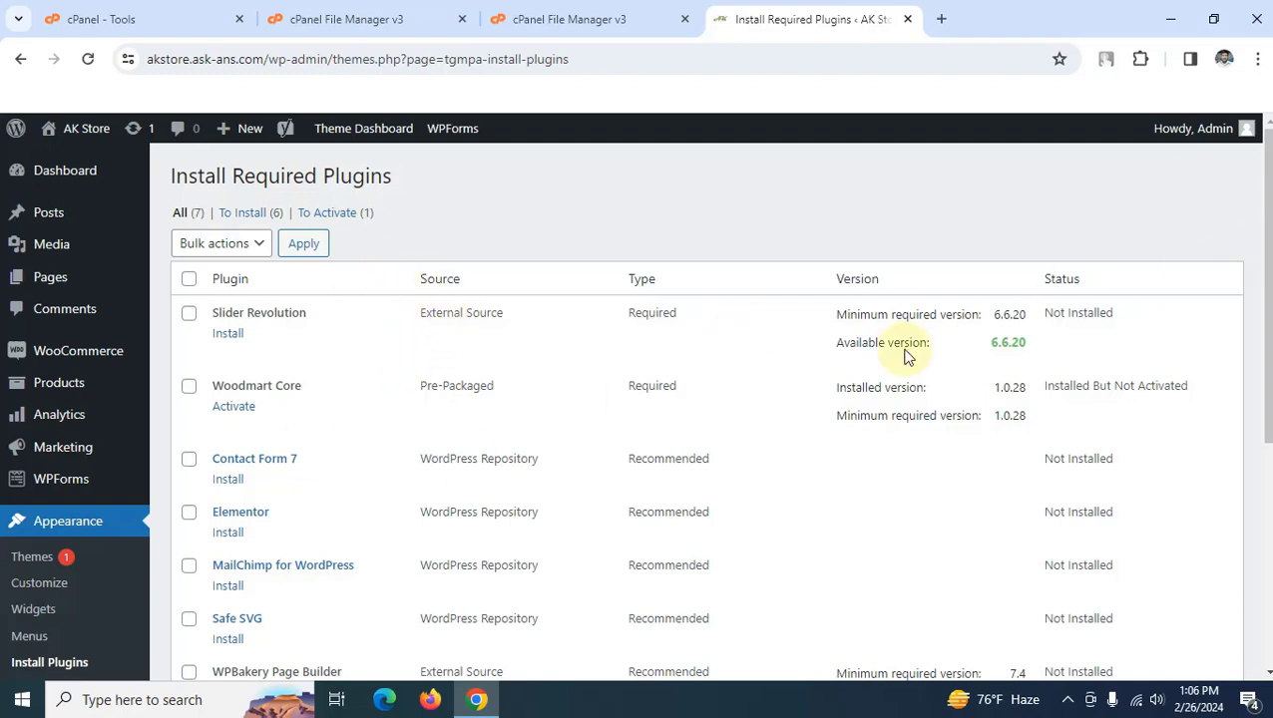
left_click(235, 409)
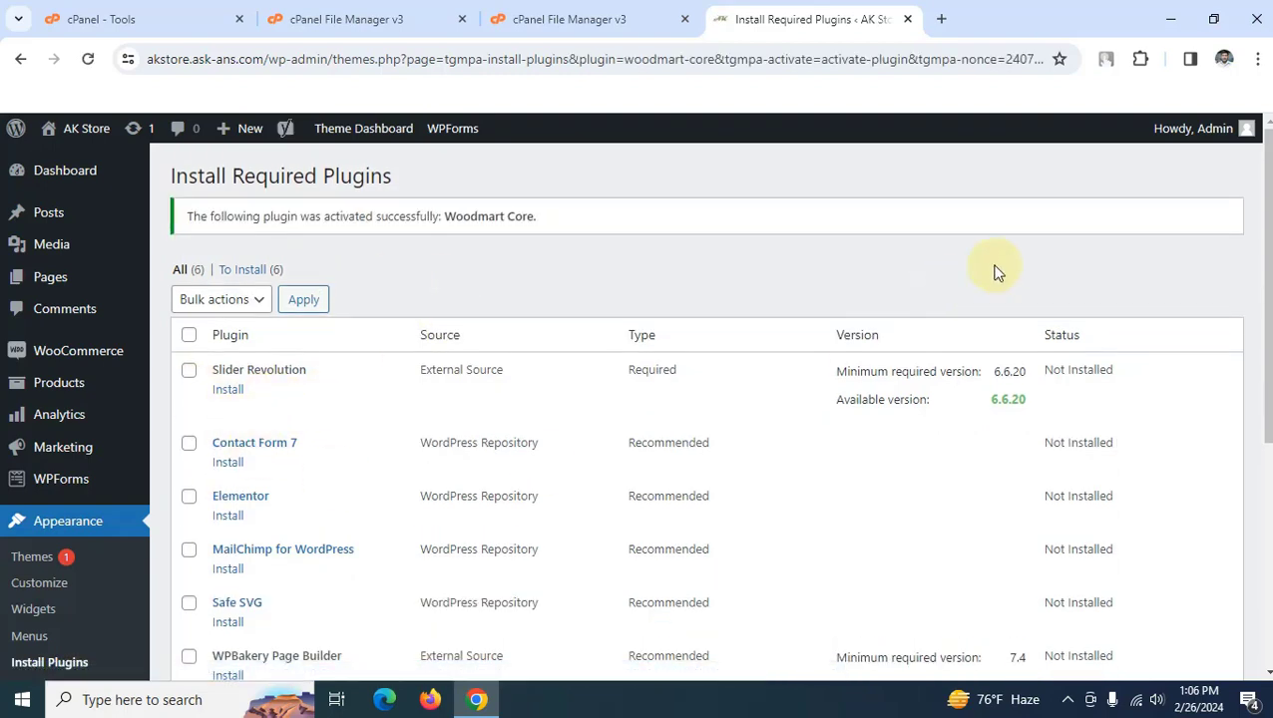
Review the remaining plugins, visit the AK Store front end and look through its home page
scroll(1269, 262, "down", 3)
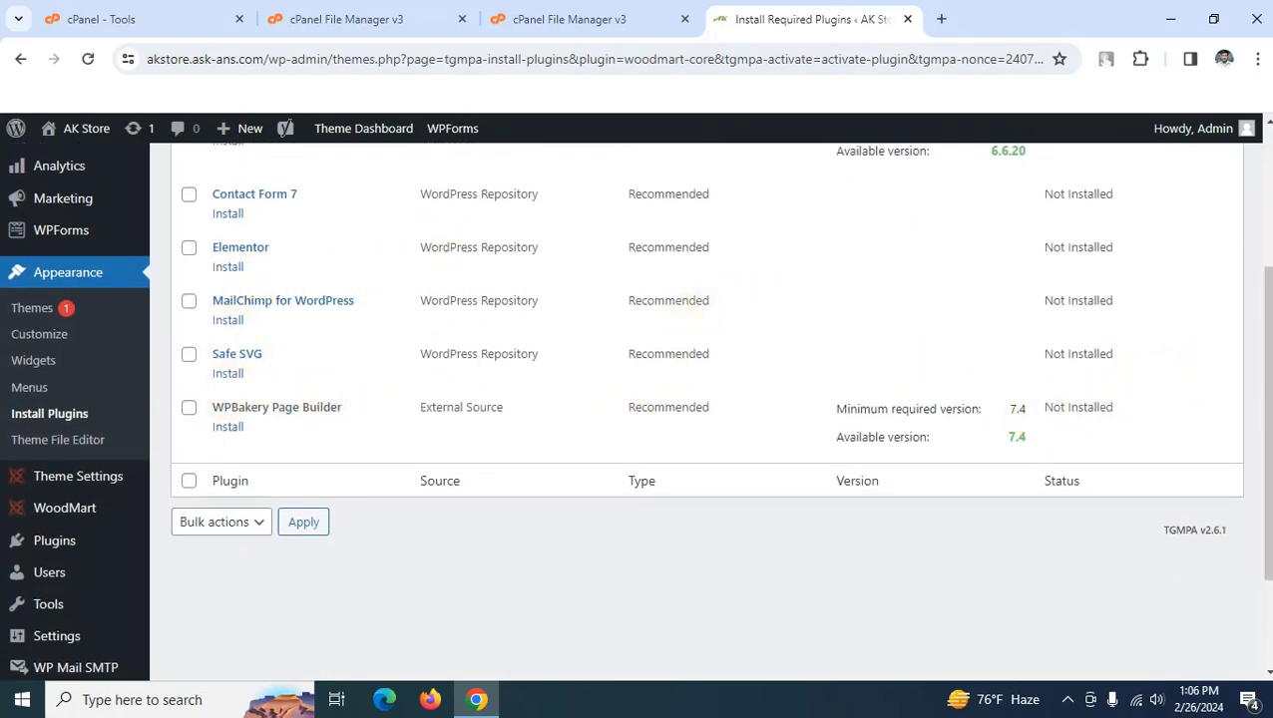
scroll(634, 411, "up", 2)
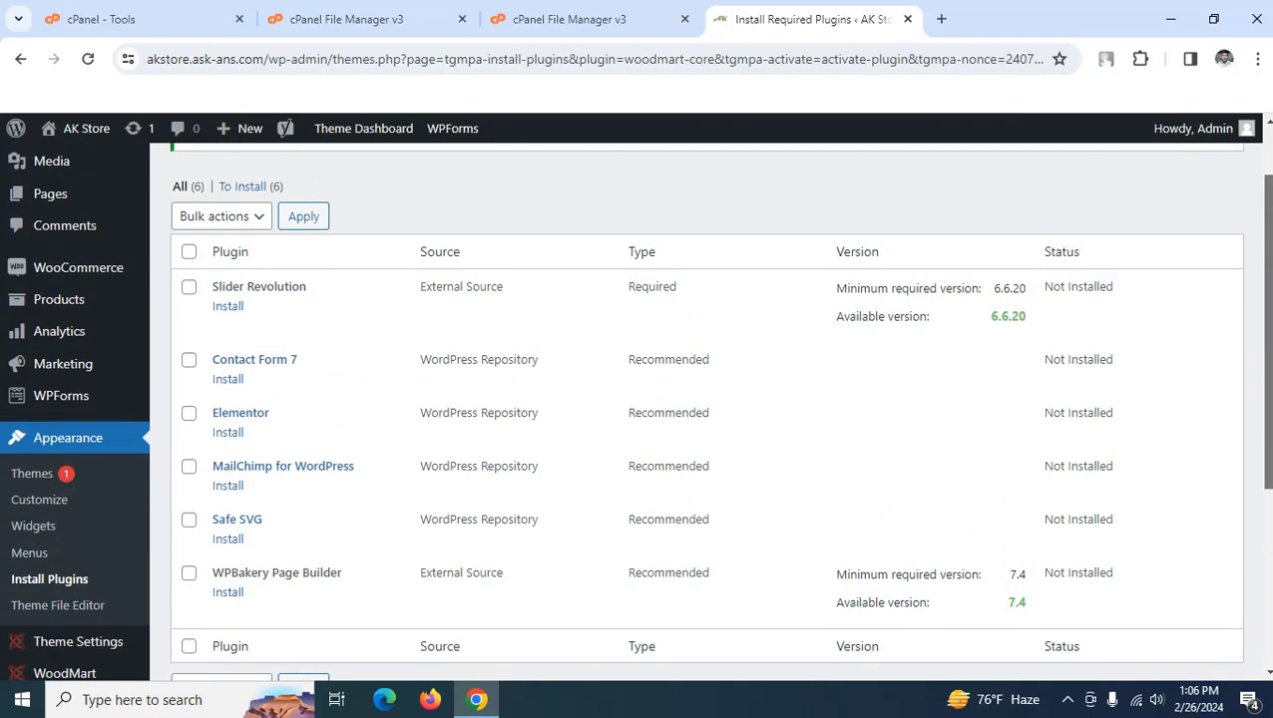
scroll(698, 399, "up", 1)
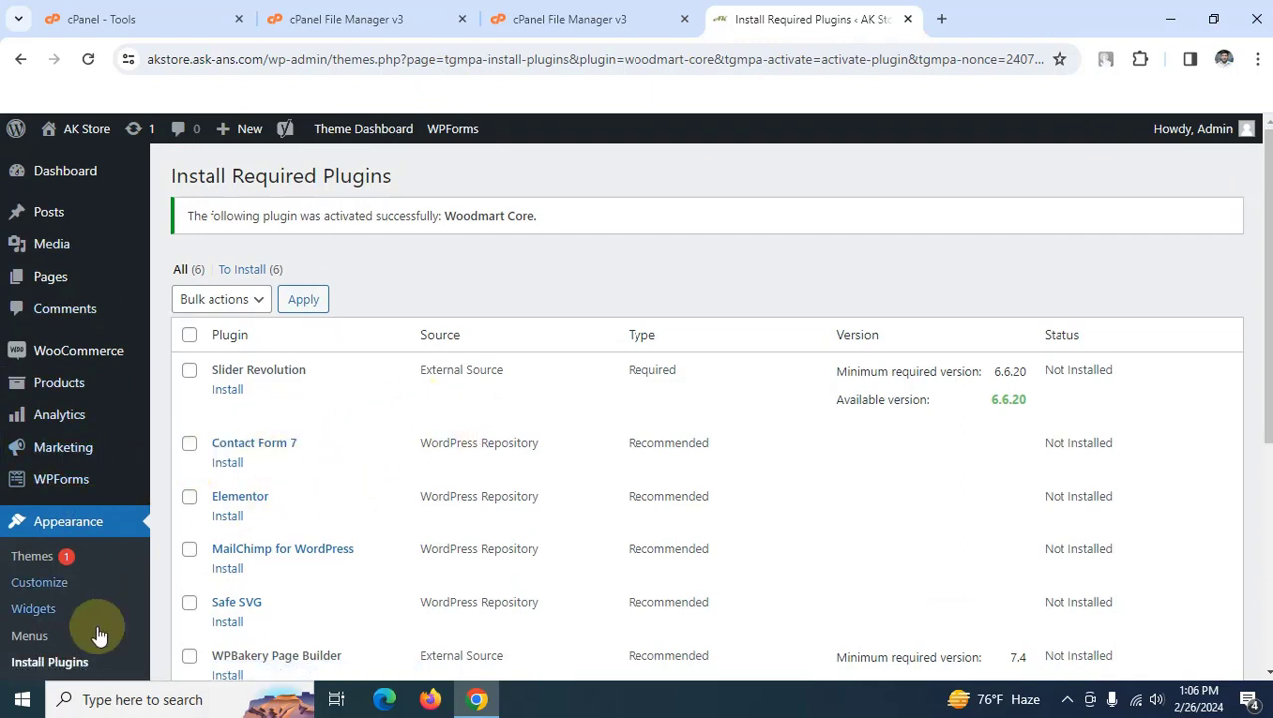
mouse_move(335, 139)
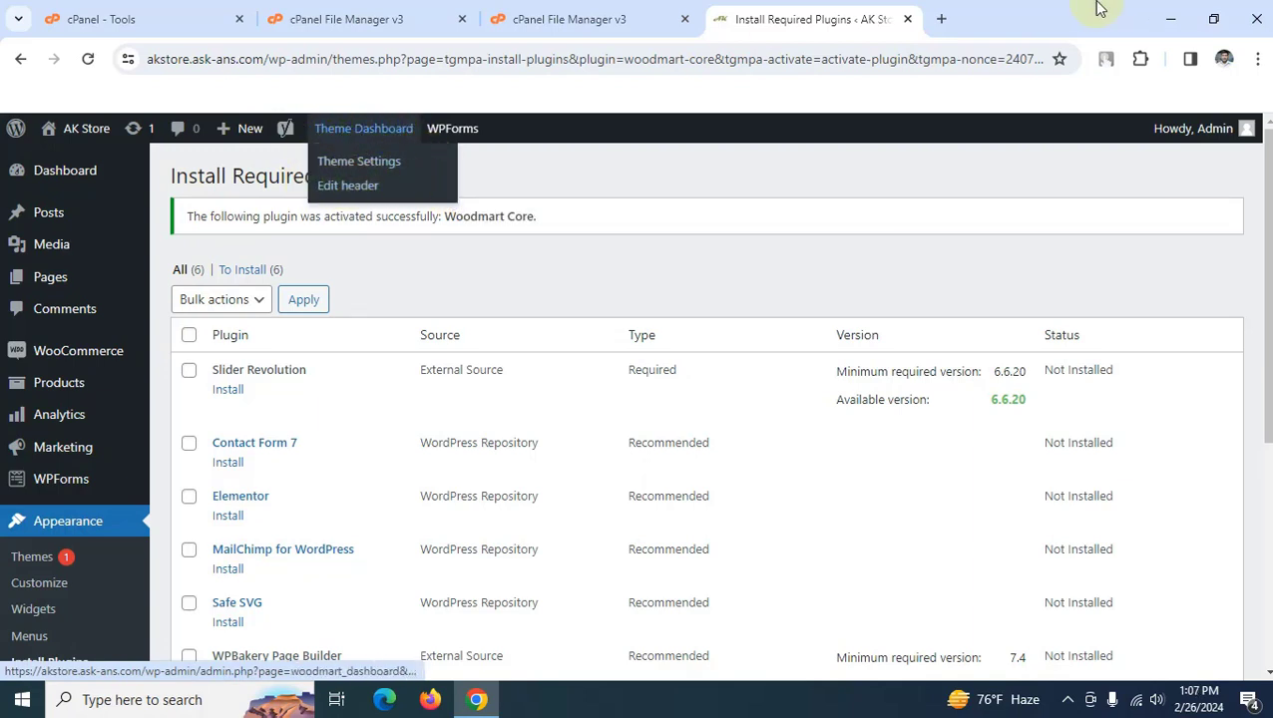
mouse_move(91, 125)
left_click(66, 163)
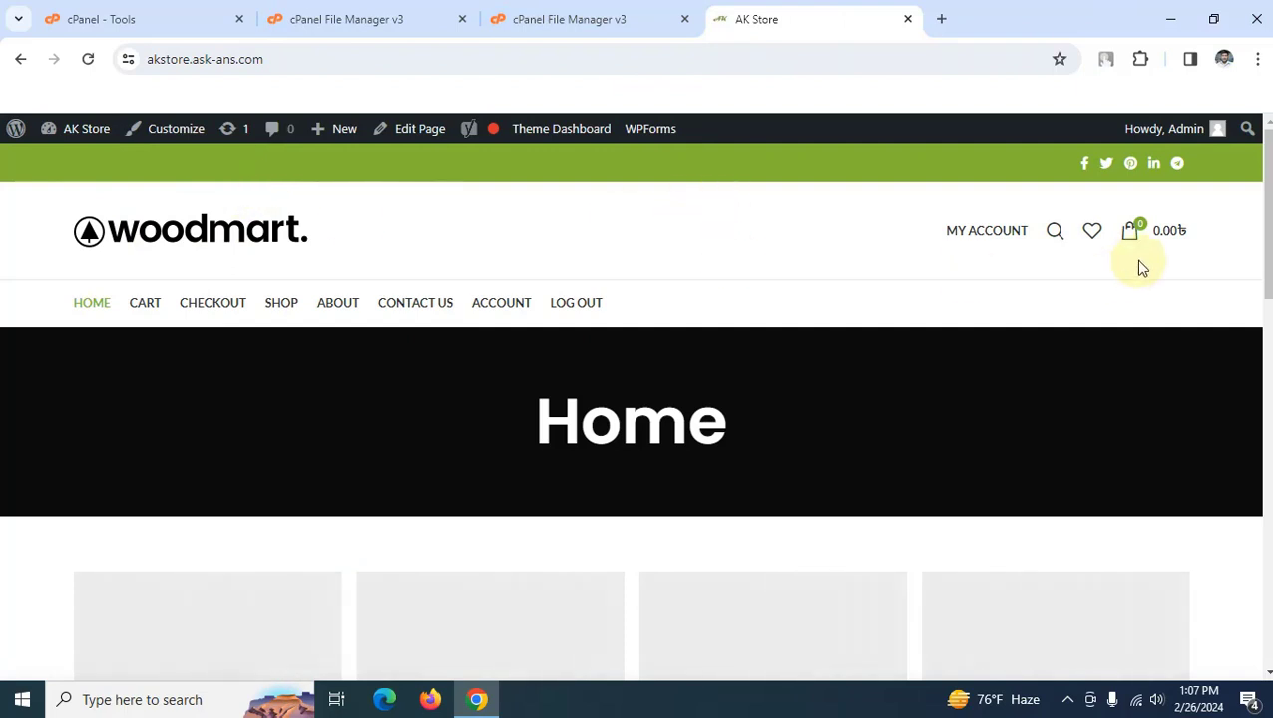
left_click_drag(1267, 215, 1265, 366)
scroll(1266, 366, "up", 5)
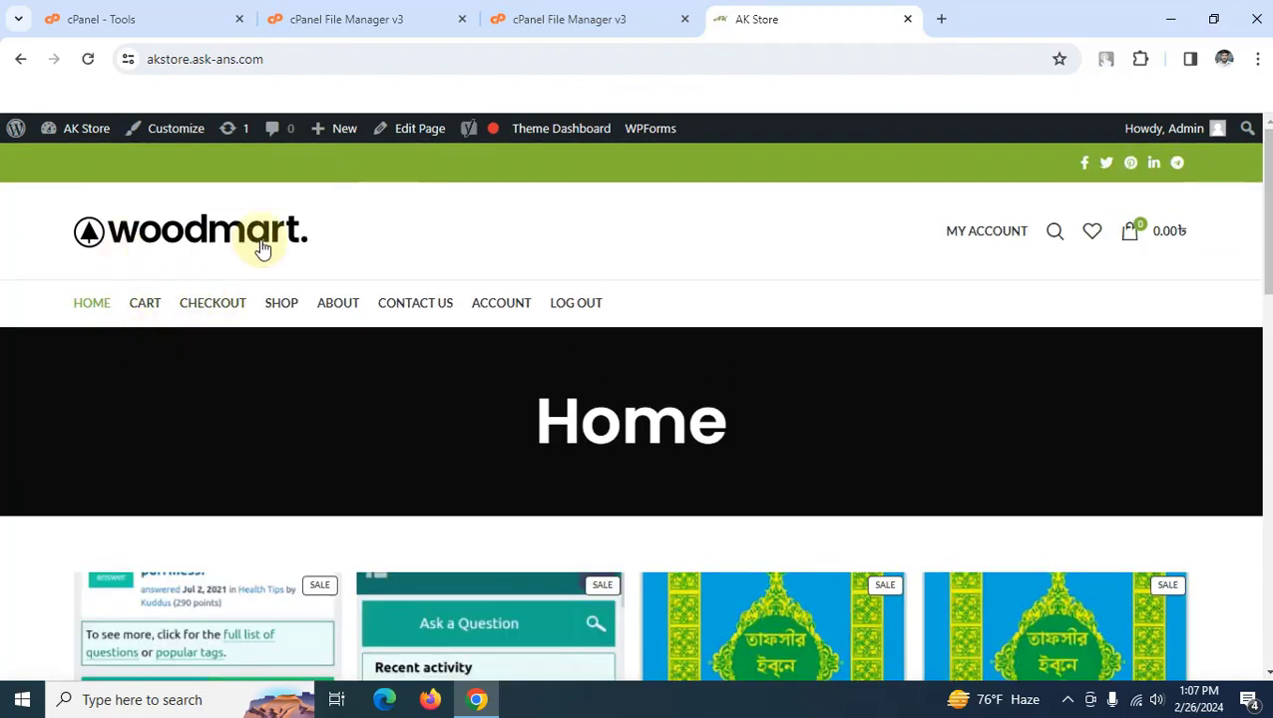
Go from the storefront home page to WoodMart's header builder and open the default header layout for editing
scroll(634, 407, "down", 9)
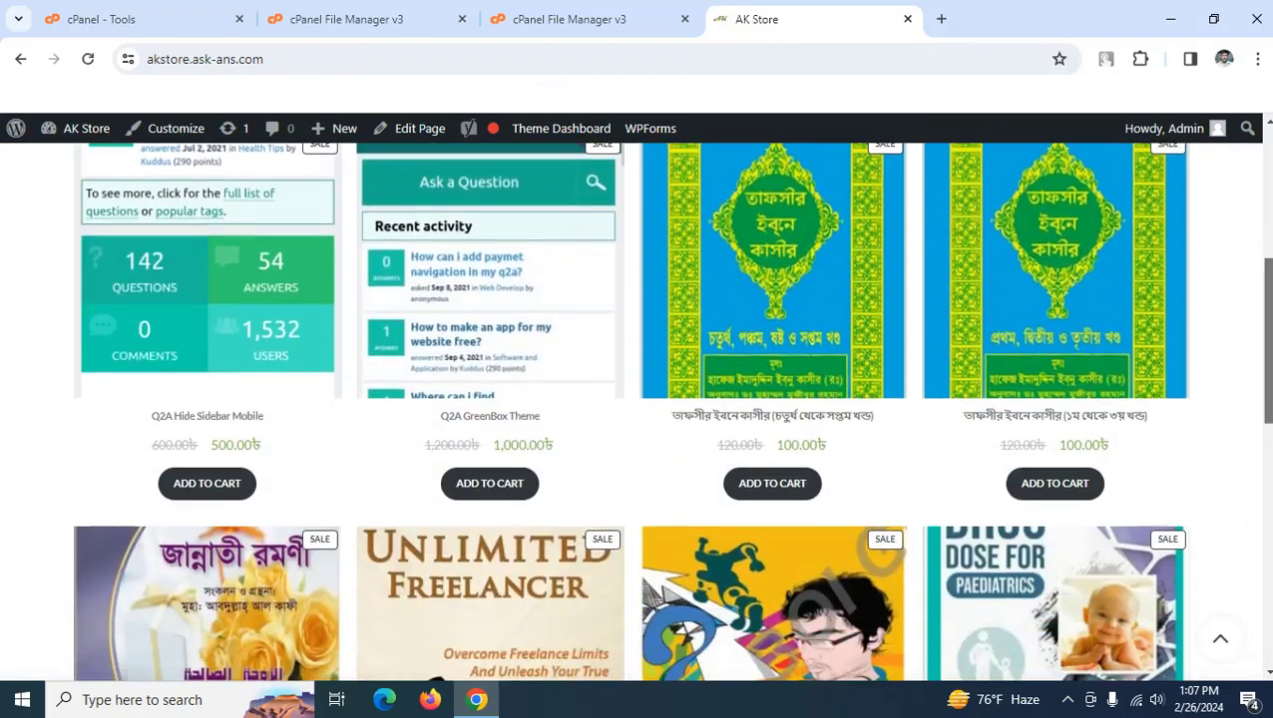
scroll(635, 407, "up", 8)
scroll(635, 407, "up", 2)
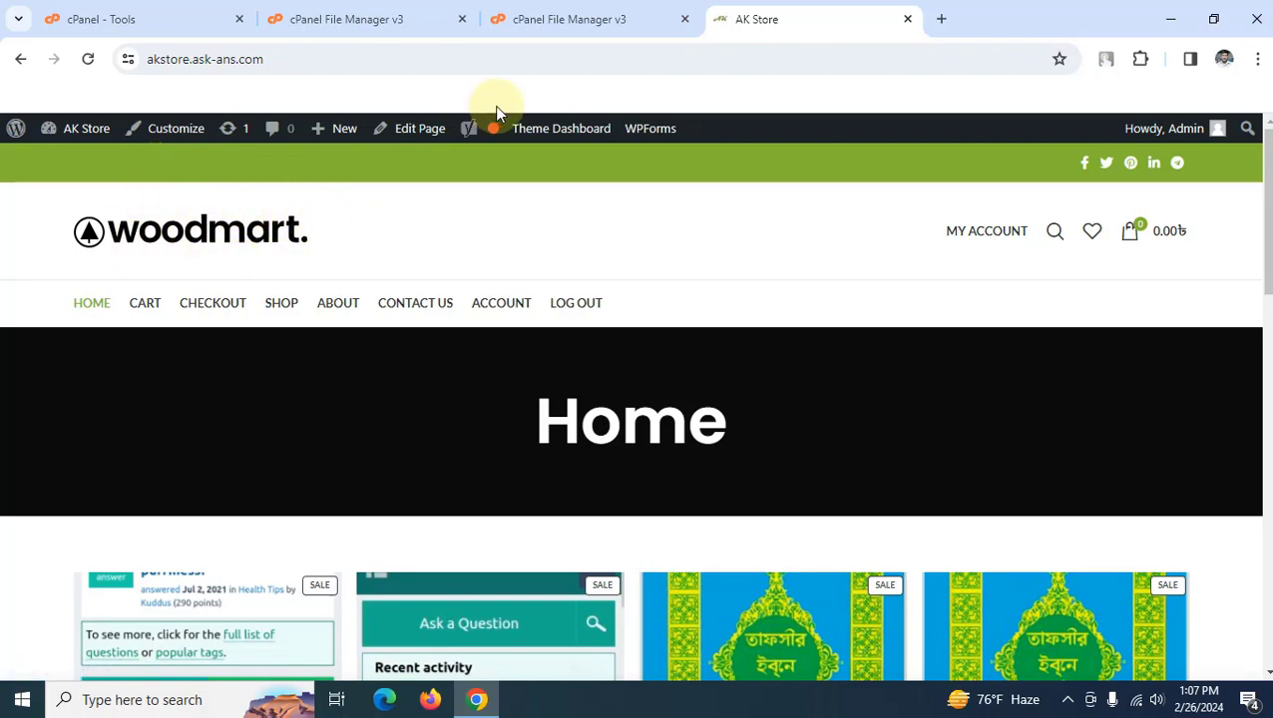
mouse_move(557, 133)
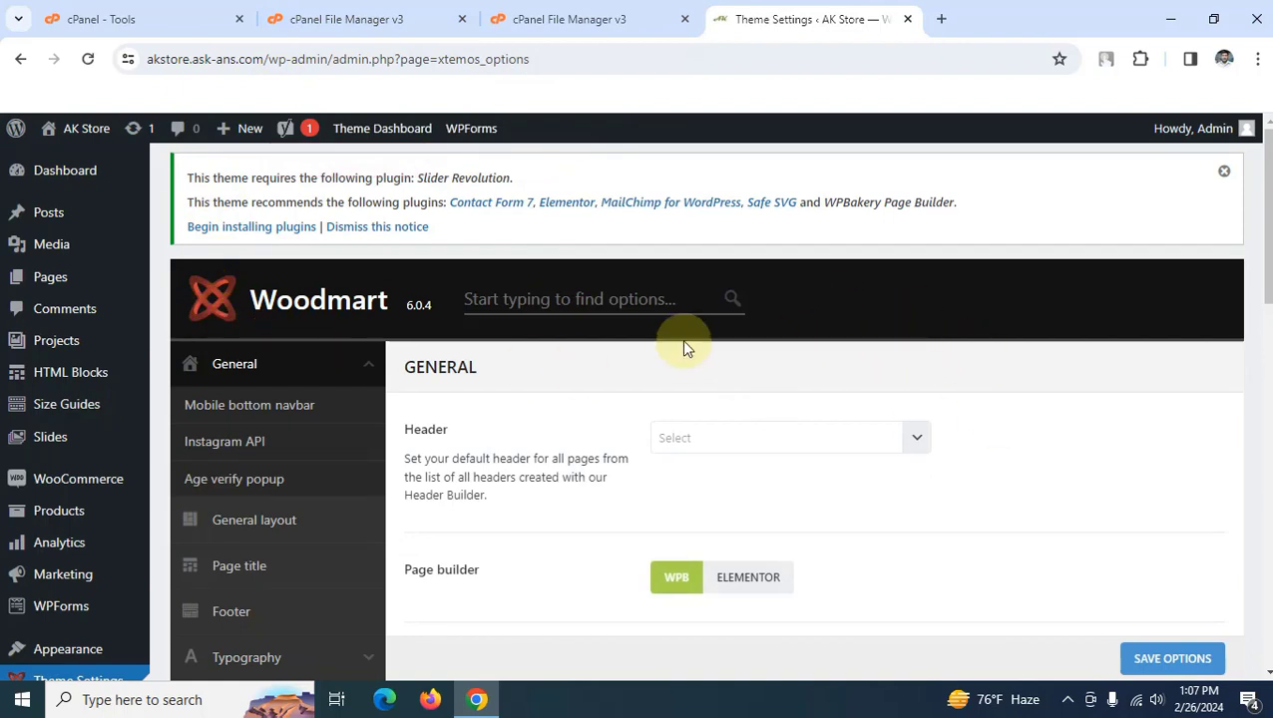
scroll(683, 345, "down", 3)
mouse_move(397, 127)
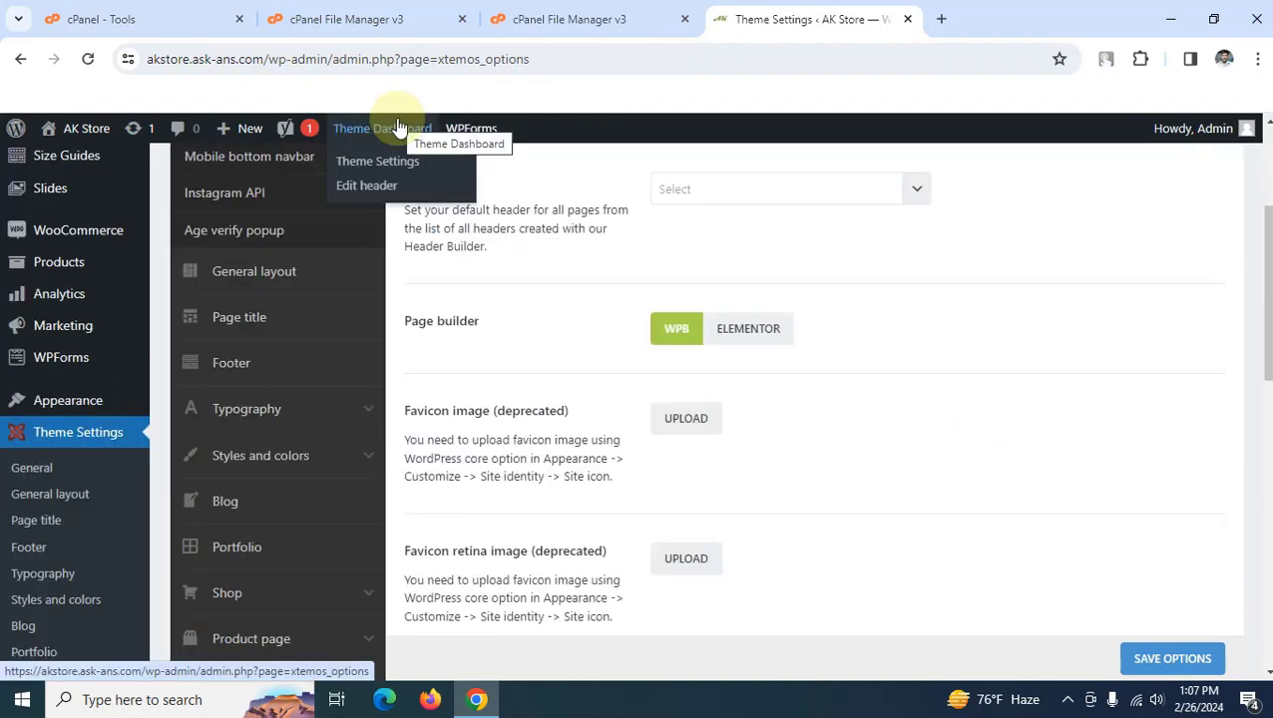
left_click(372, 193)
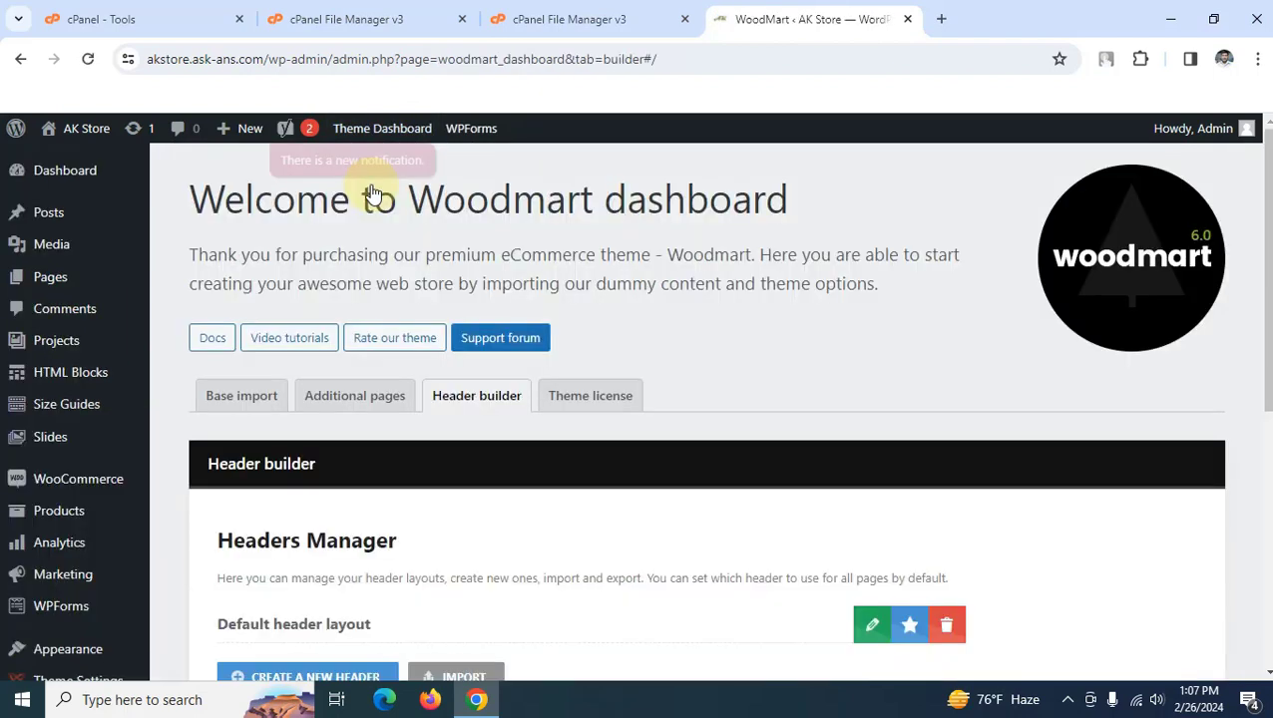
scroll(420, 204, "down", 2)
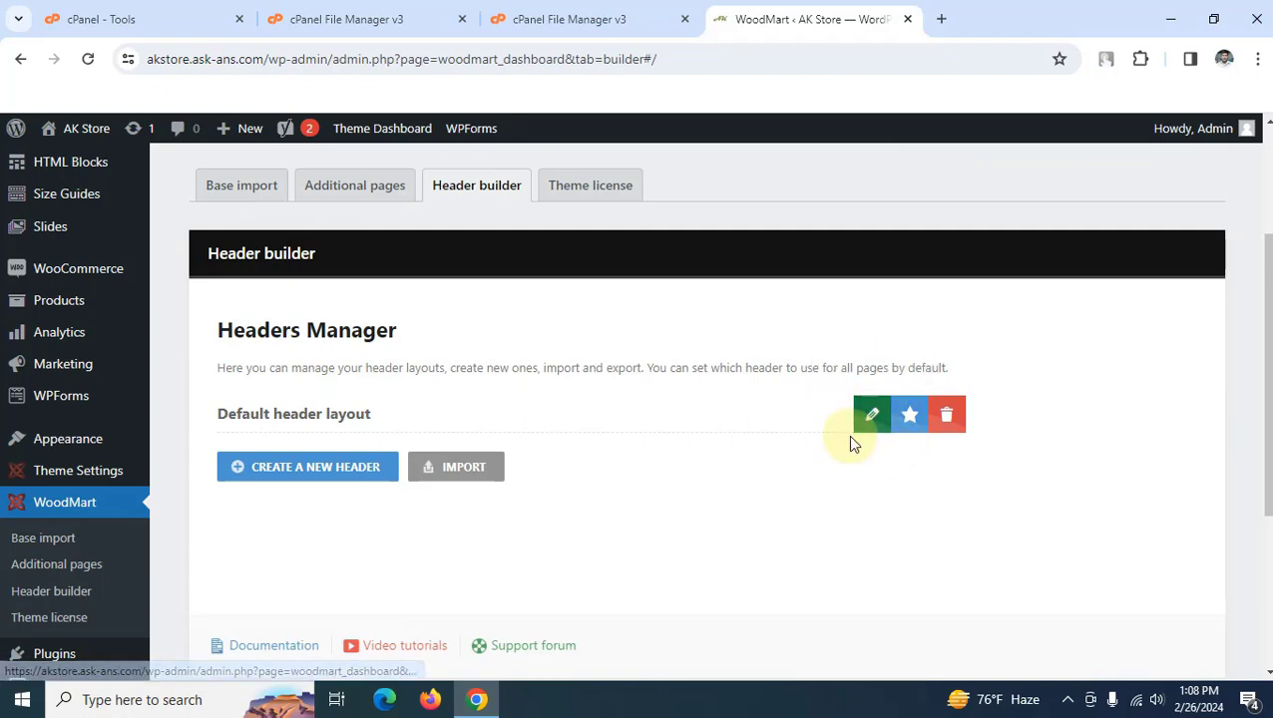
left_click(870, 417)
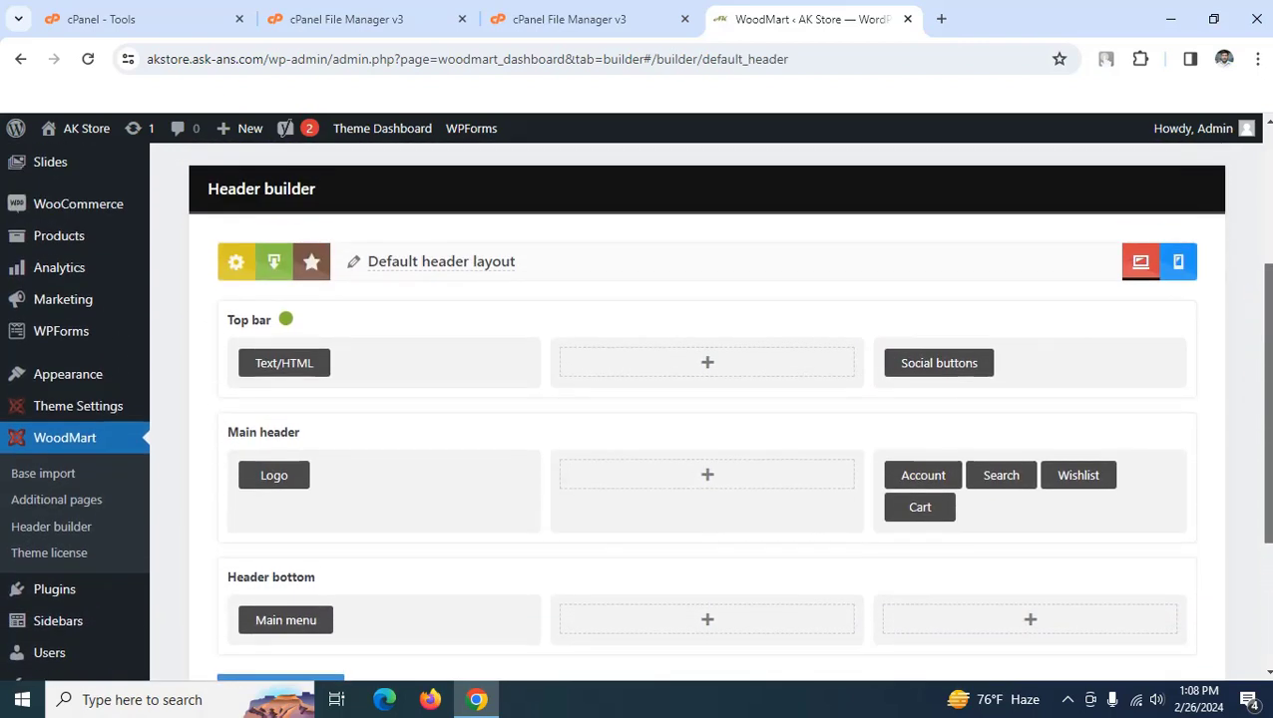
Inspect the settings of the top bar's Text/HTML element and close them without changes
scroll(269, 329, "down", 1)
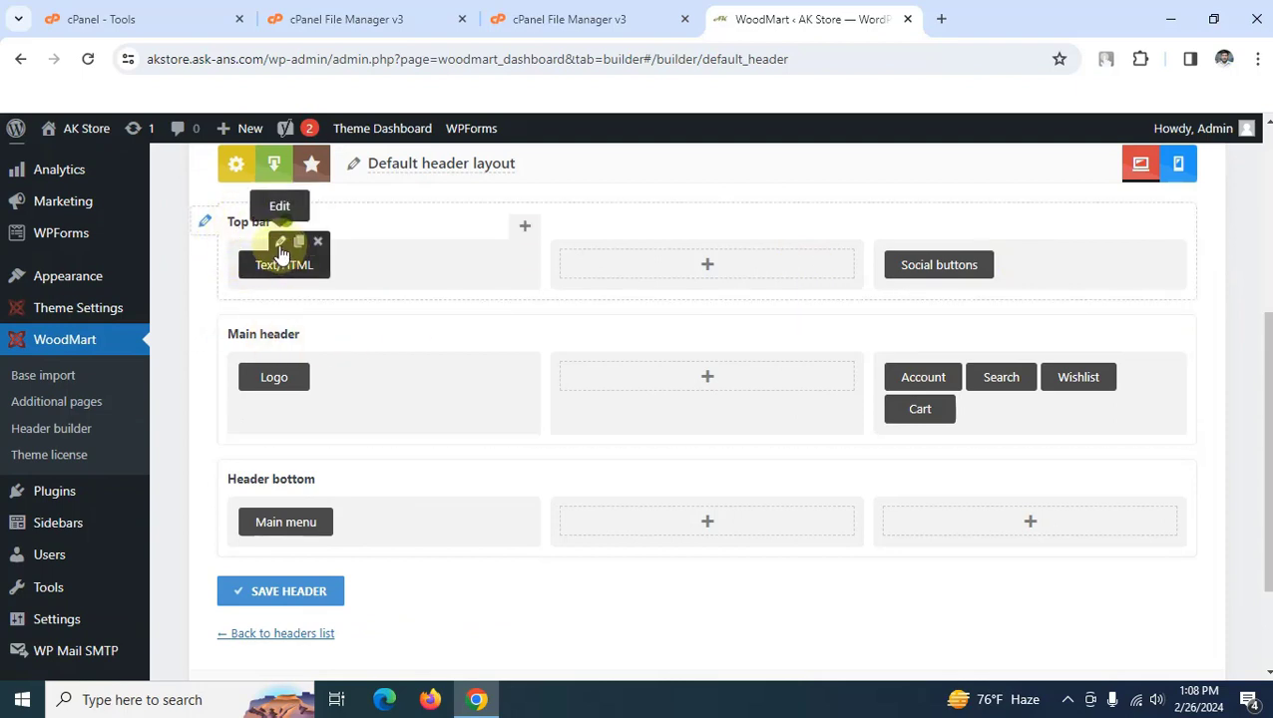
left_click(279, 245)
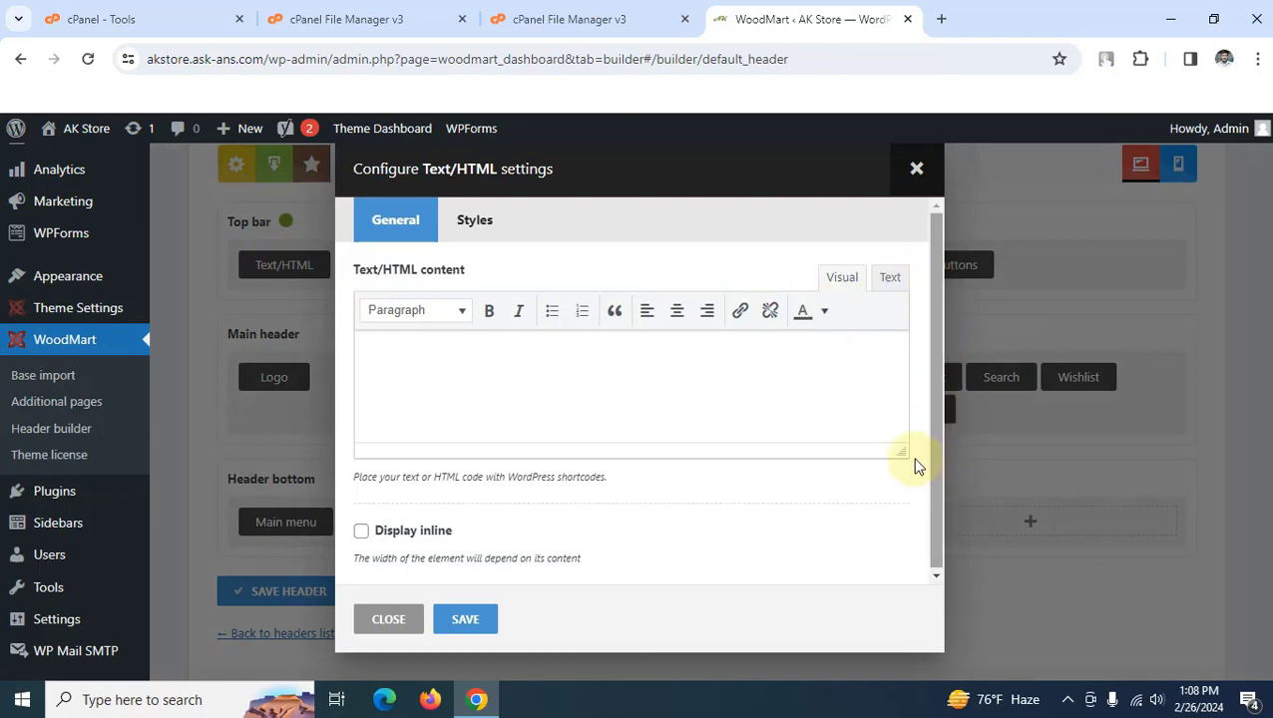
left_click(376, 622)
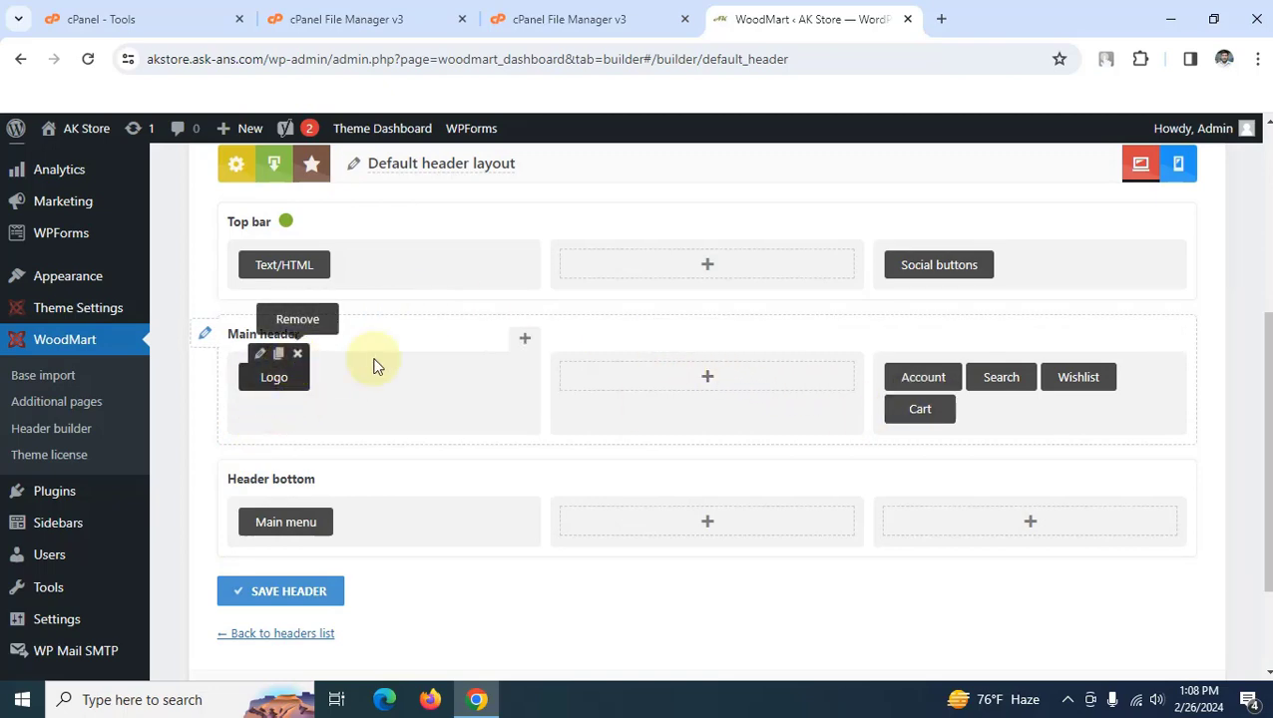
Set Site-Logo.jpg from the media library as the logo image of the desktop main header and save the logo settings
left_click_drag(288, 395, 309, 379)
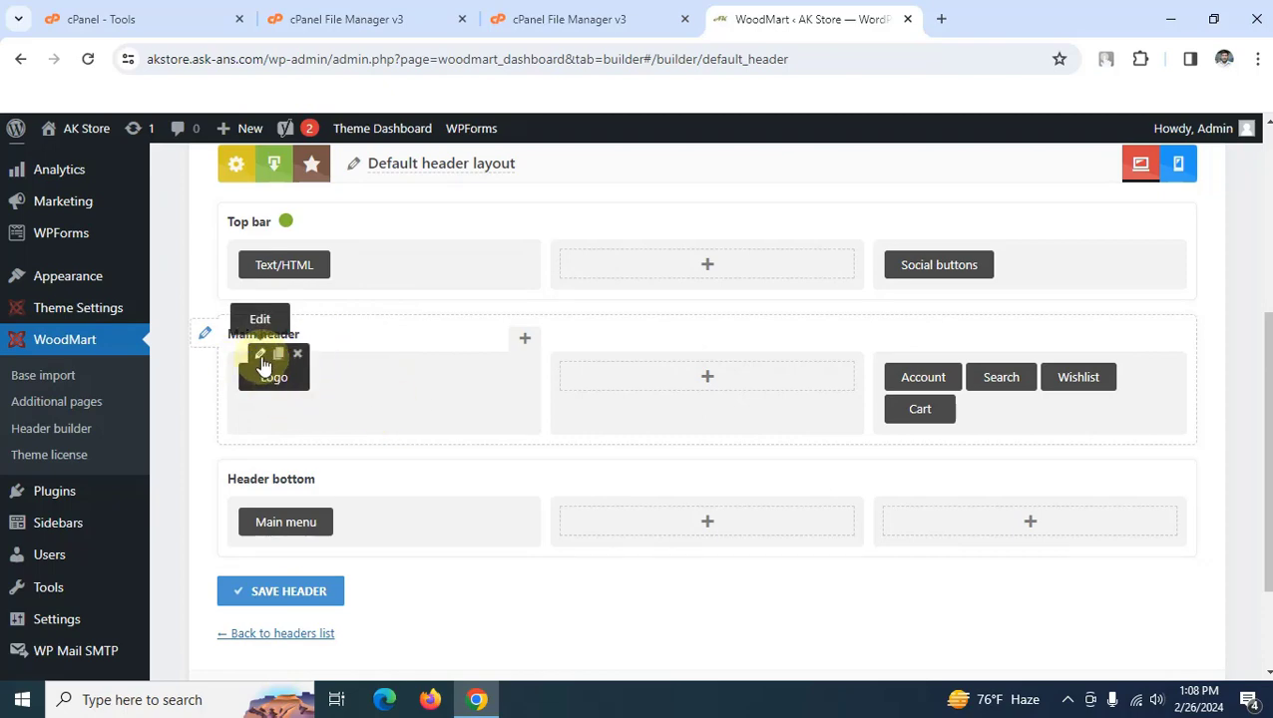
left_click(261, 356)
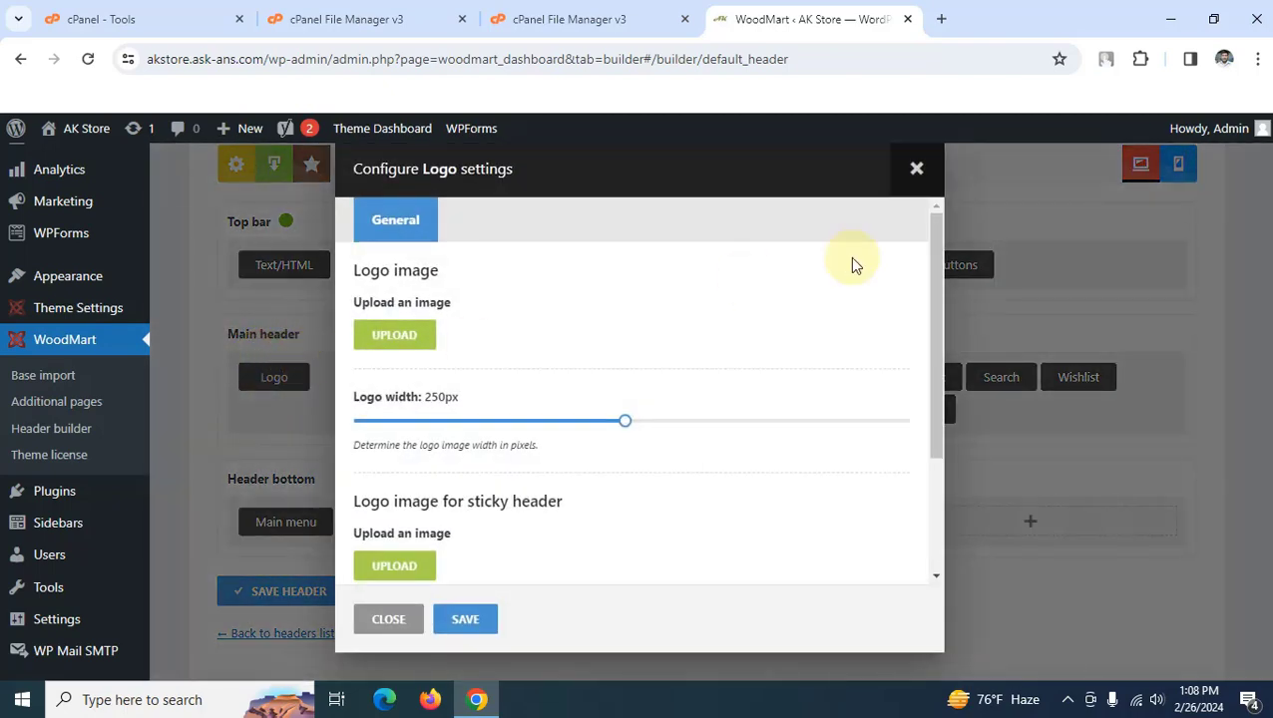
left_click(408, 339)
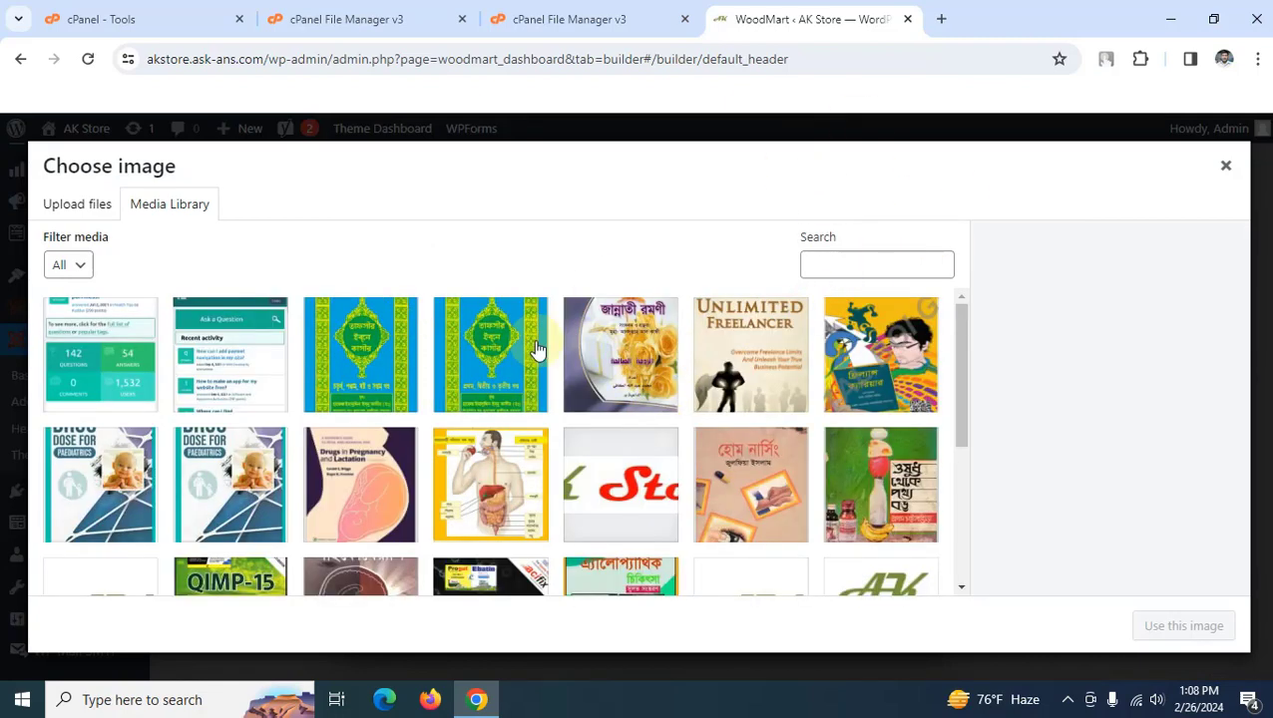
left_click_drag(966, 333, 973, 462)
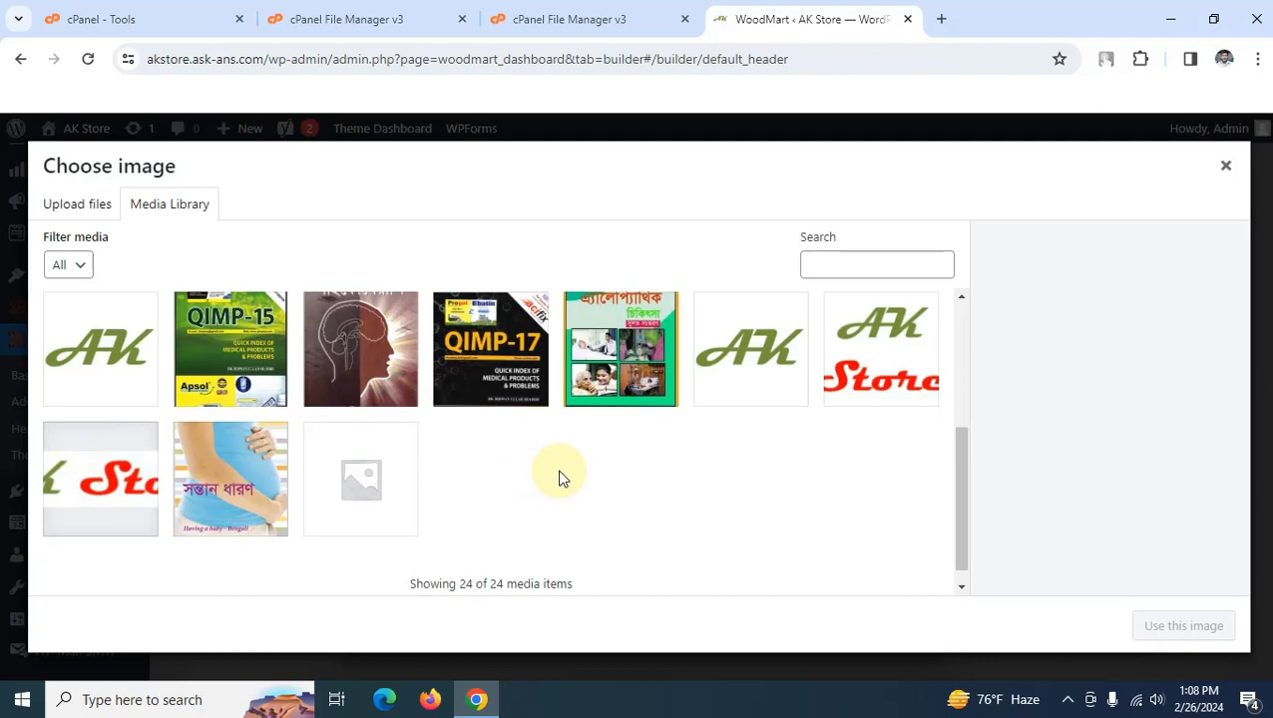
left_click(73, 208)
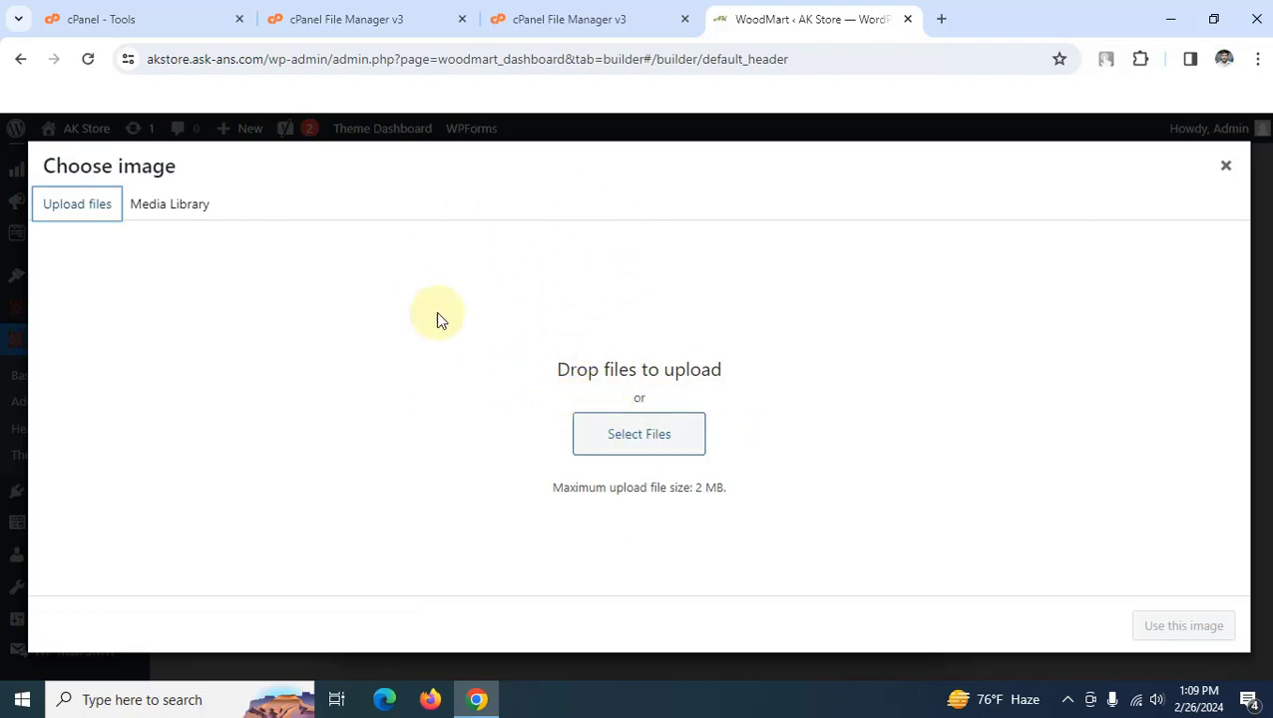
left_click(186, 205)
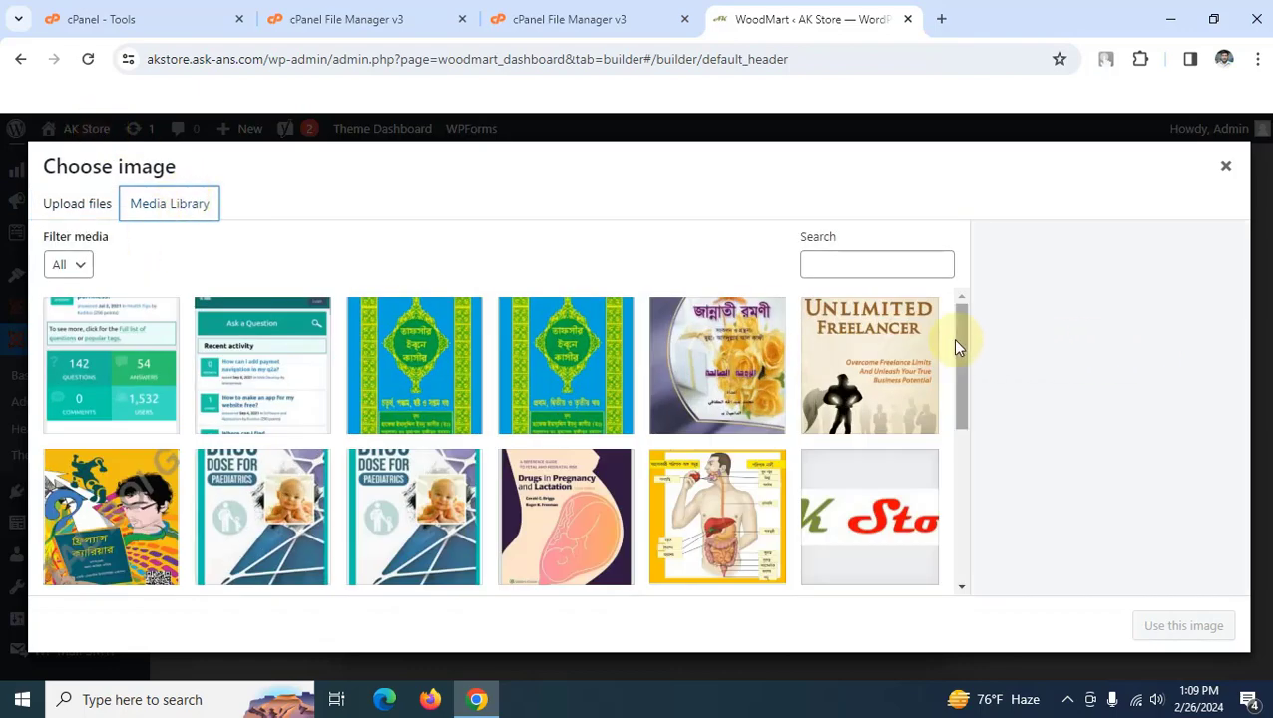
left_click_drag(961, 389, 938, 531)
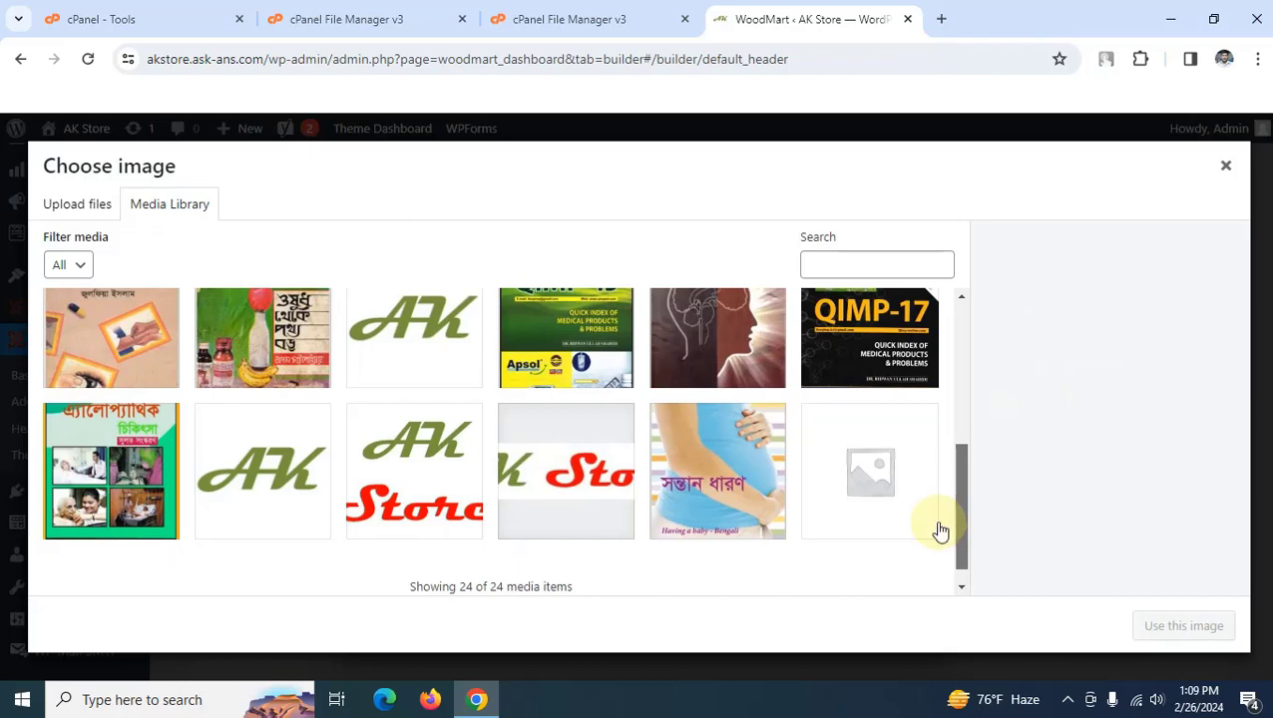
left_click(540, 468)
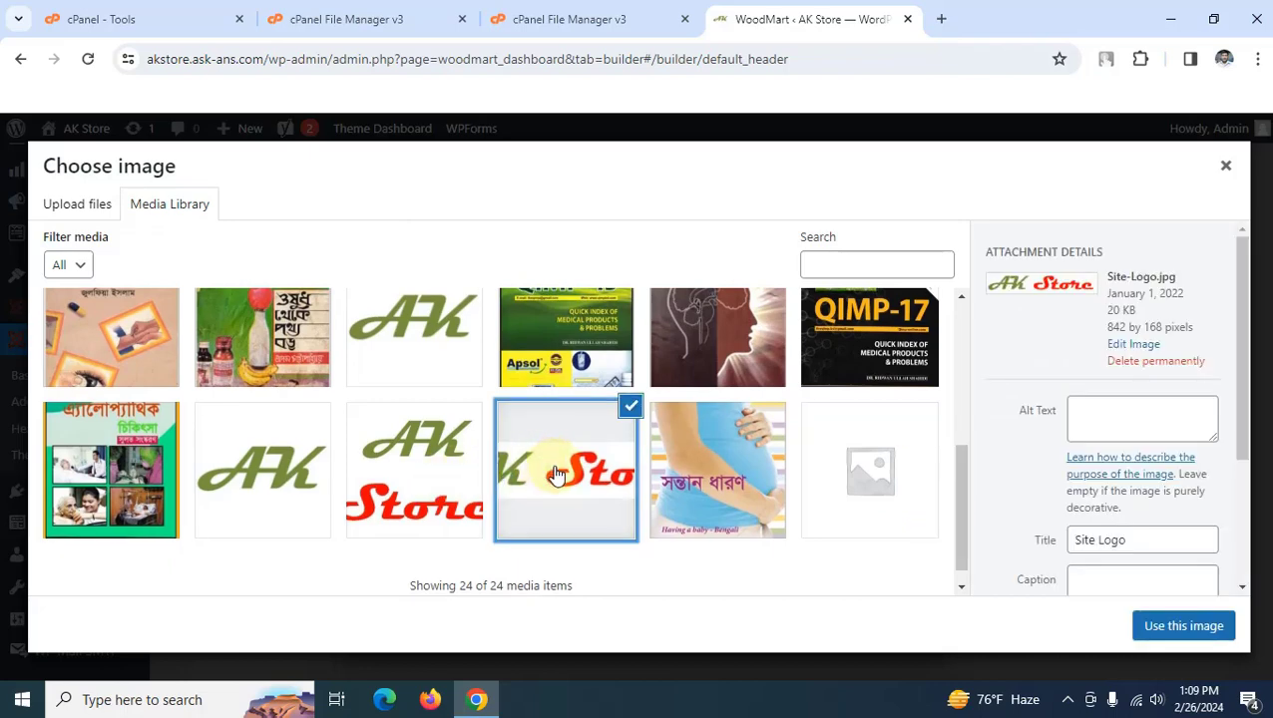
left_click(1186, 626)
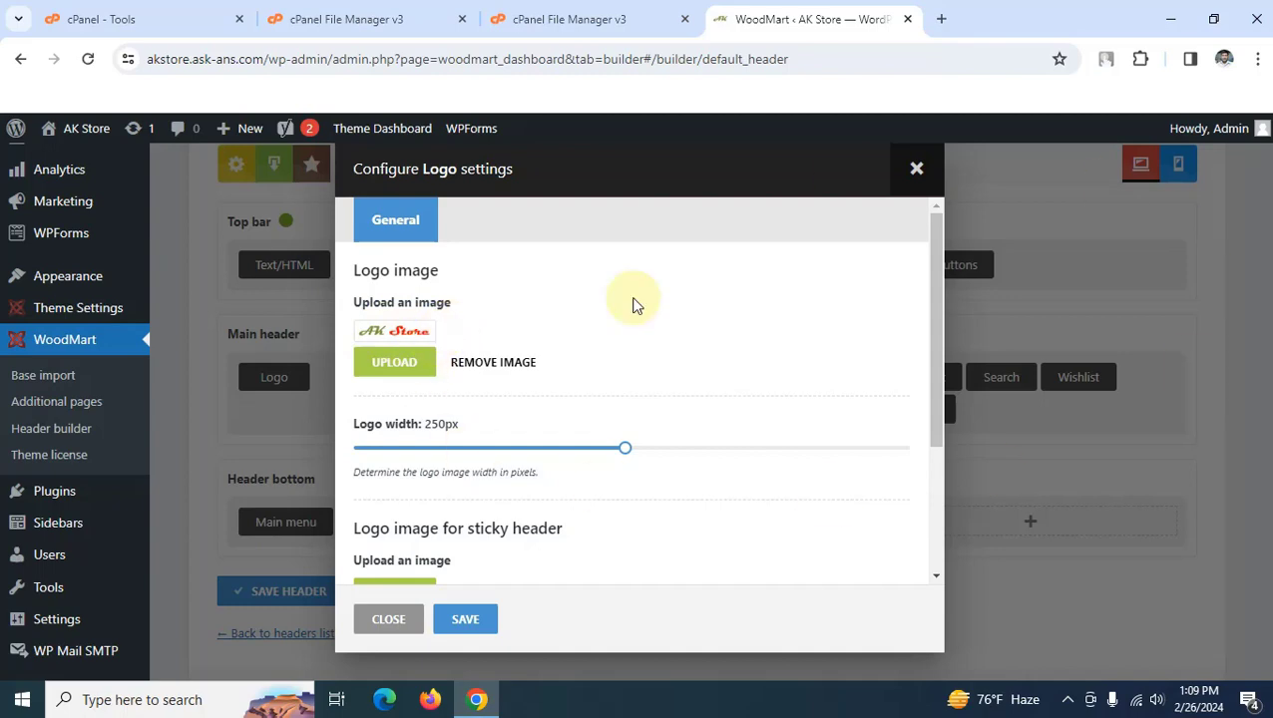
left_click(466, 621)
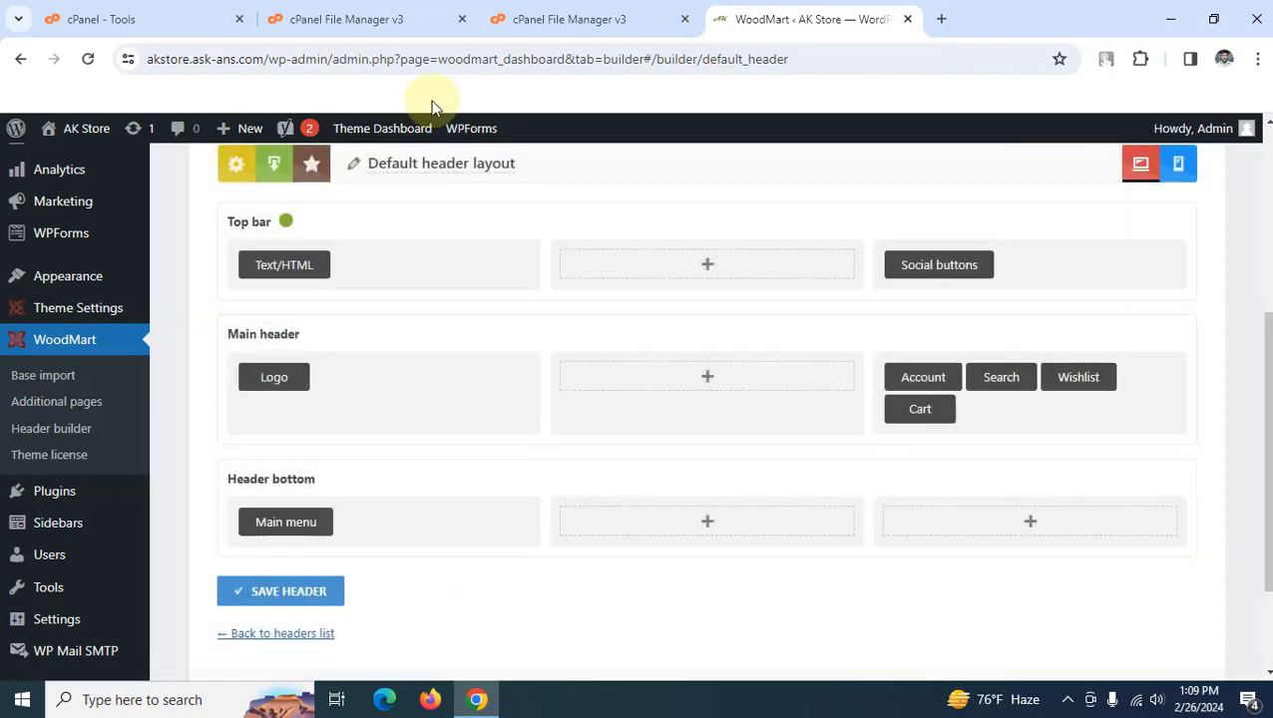
Set Site-Logo.jpg as the logo image in the mobile version of the main header and save its settings
mouse_move(369, 398)
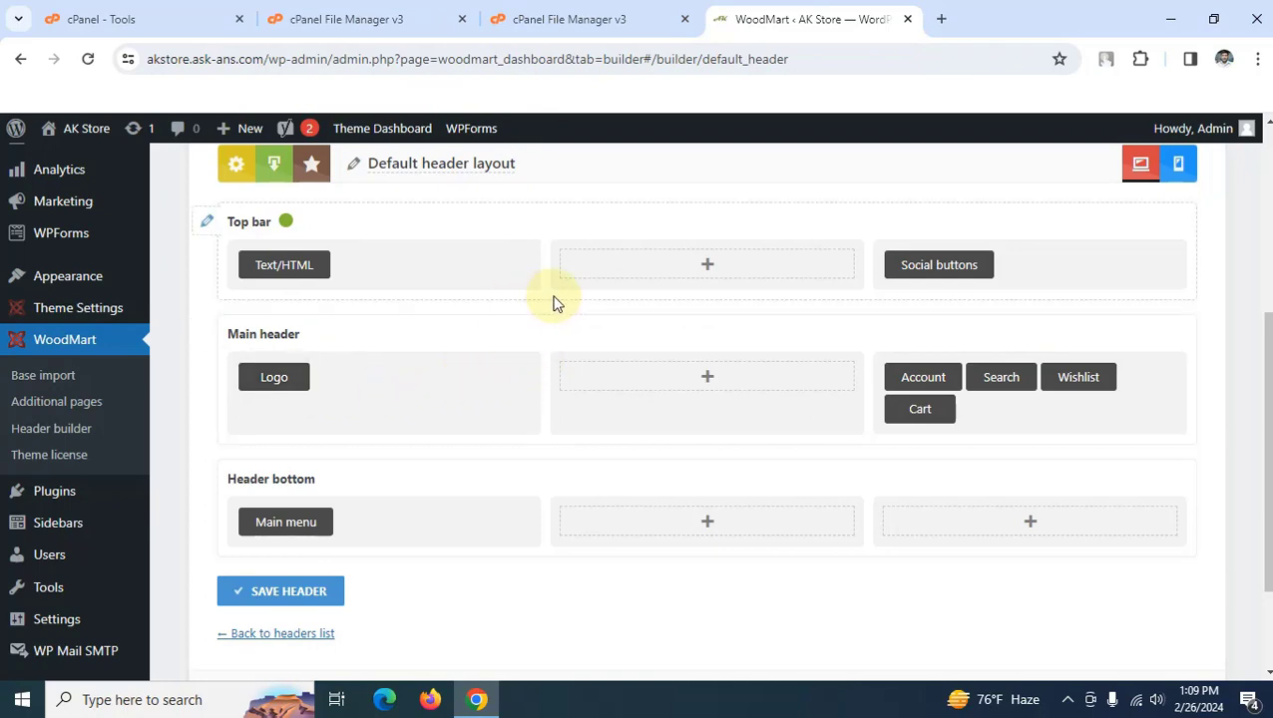
left_click(1179, 166)
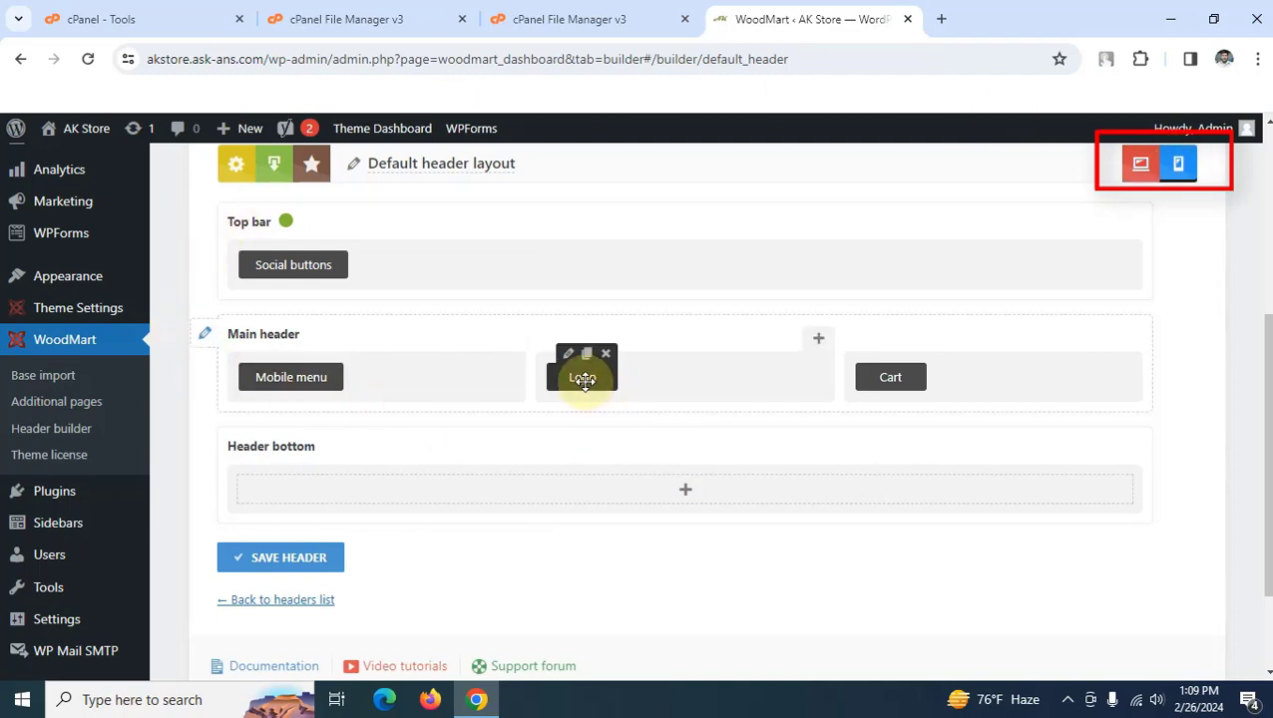
left_click(567, 355)
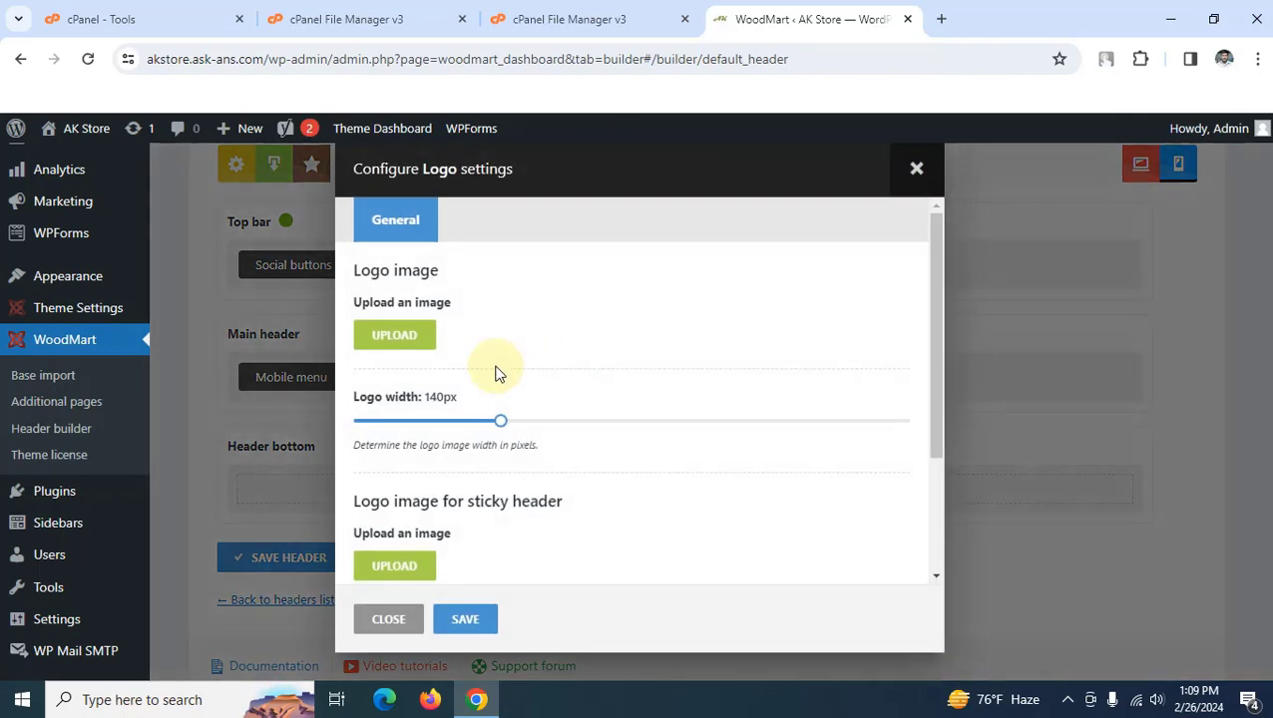
left_click(396, 339)
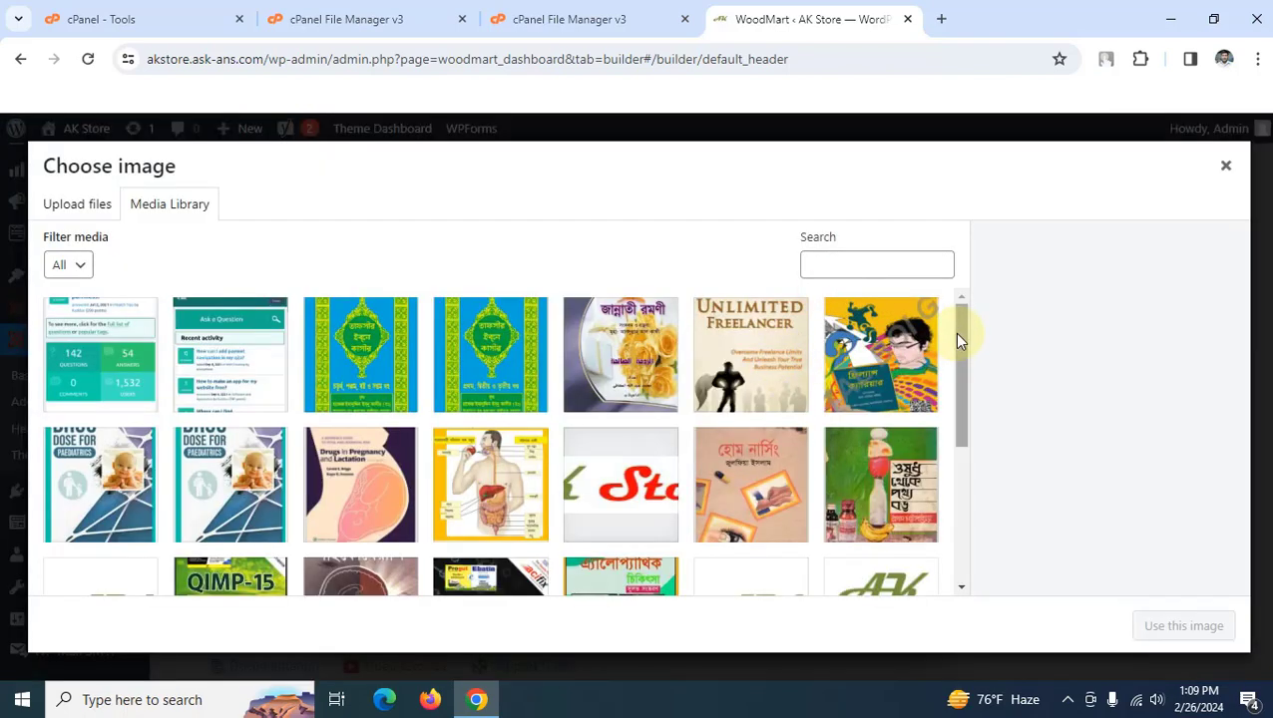
left_click_drag(958, 340, 958, 418)
scroll(506, 398, "down", 2)
left_click(95, 473)
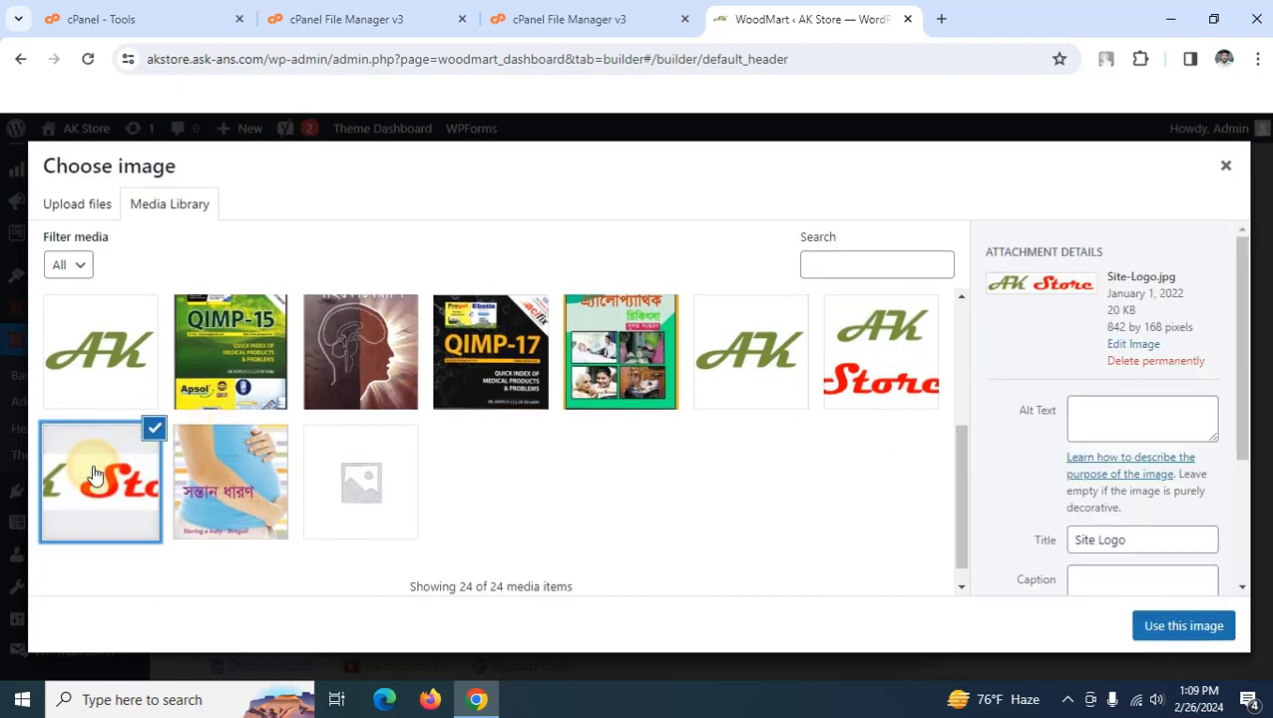
left_click(1197, 626)
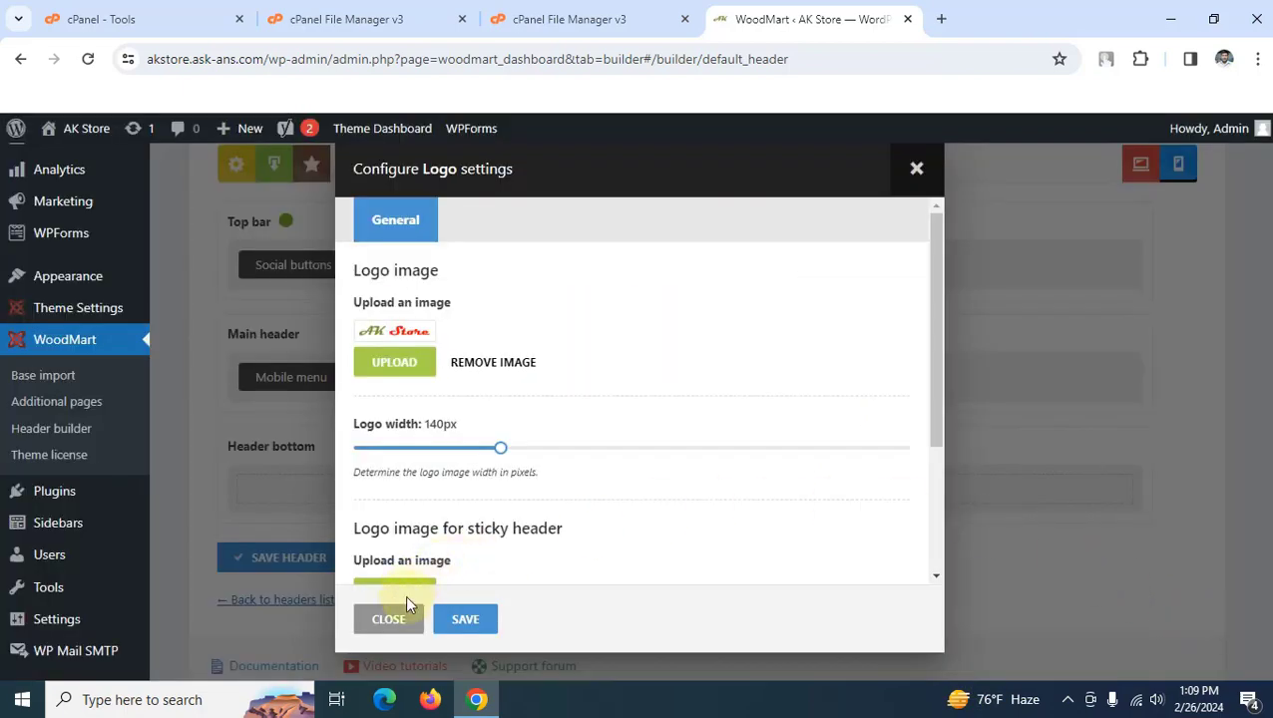
left_click(466, 621)
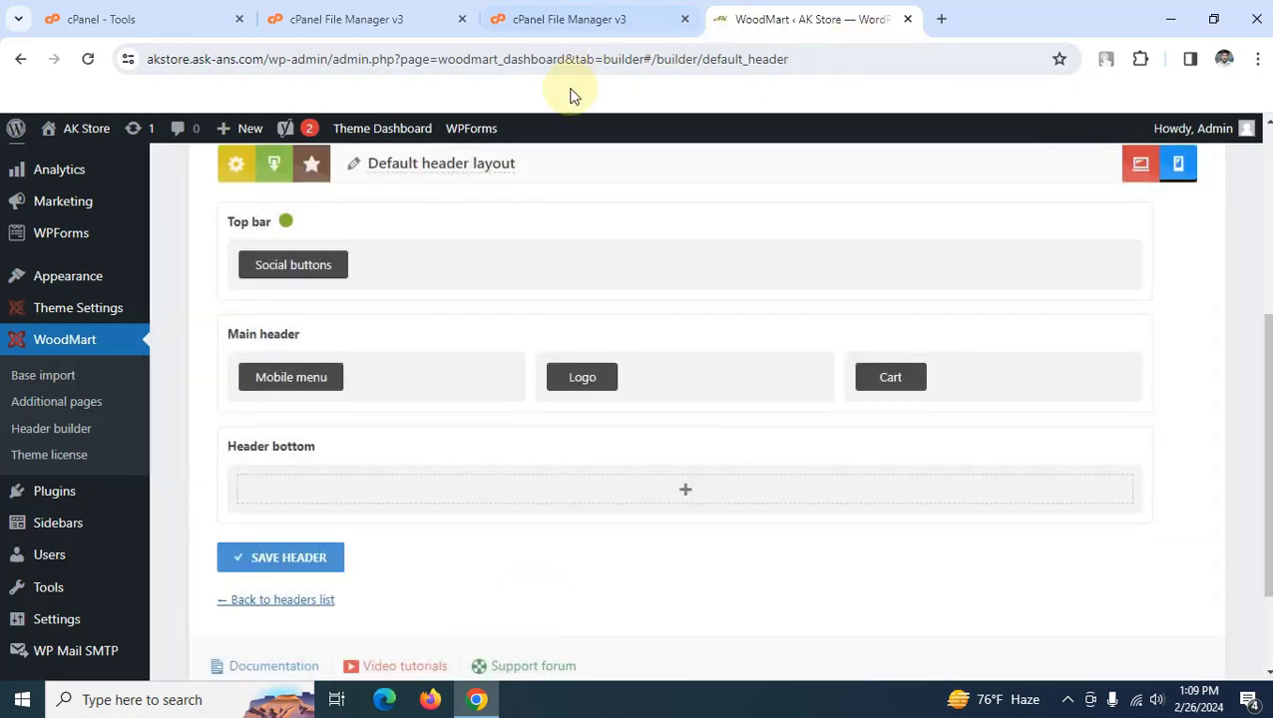
Save the default header layout with the new desktop and mobile logos
left_click_drag(1264, 364, 1265, 432)
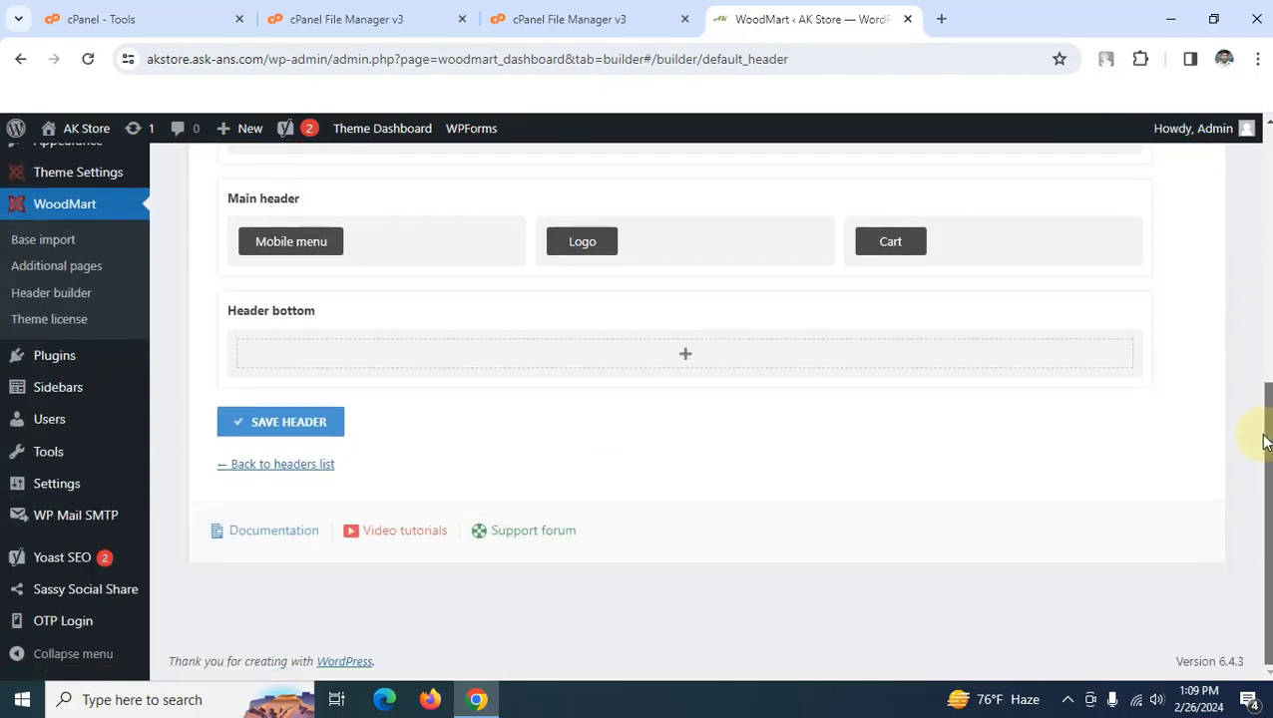
left_click(288, 425)
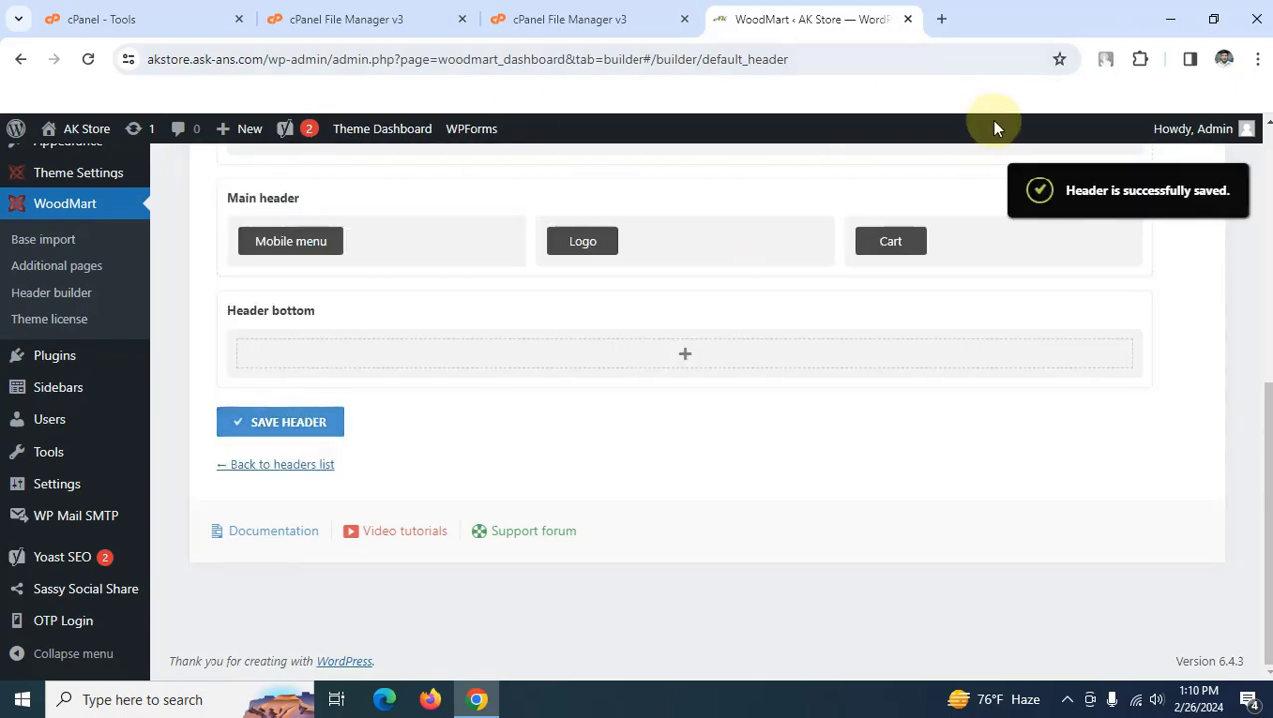
scroll(1265, 419, "up", 4)
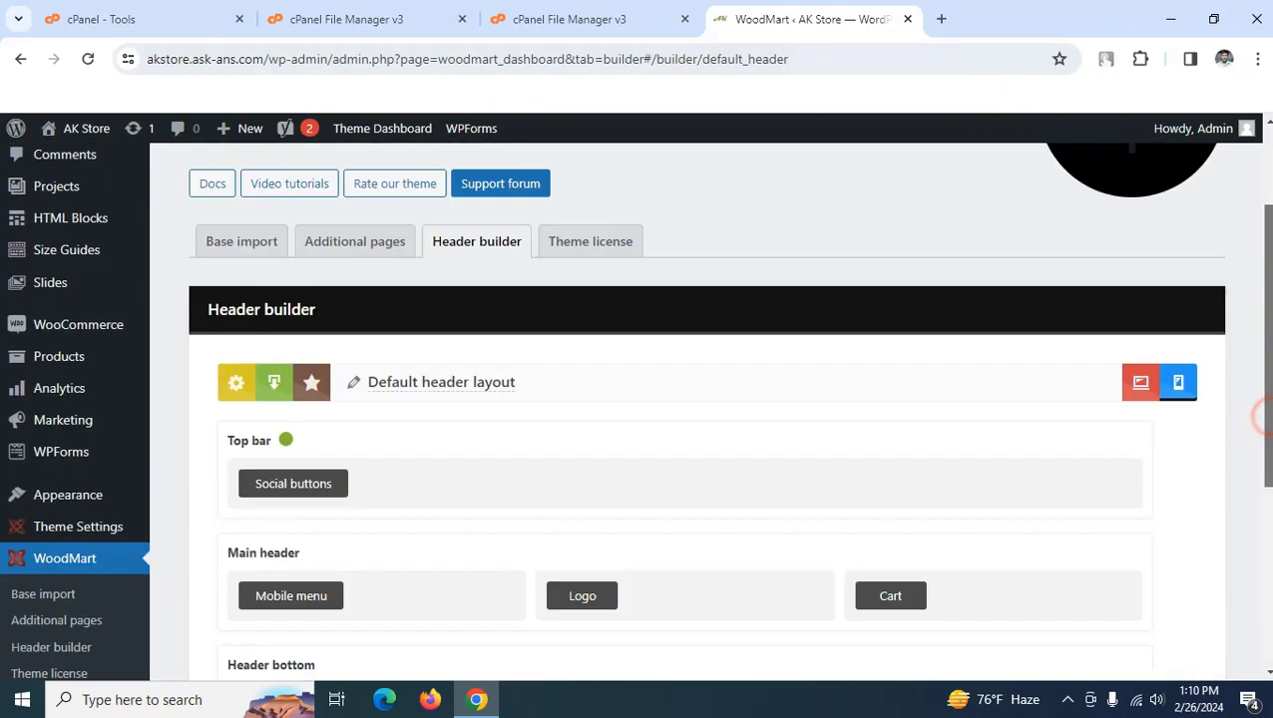
Visit the AK Store front end and check the header logo and the product listing on the home page
mouse_move(86, 135)
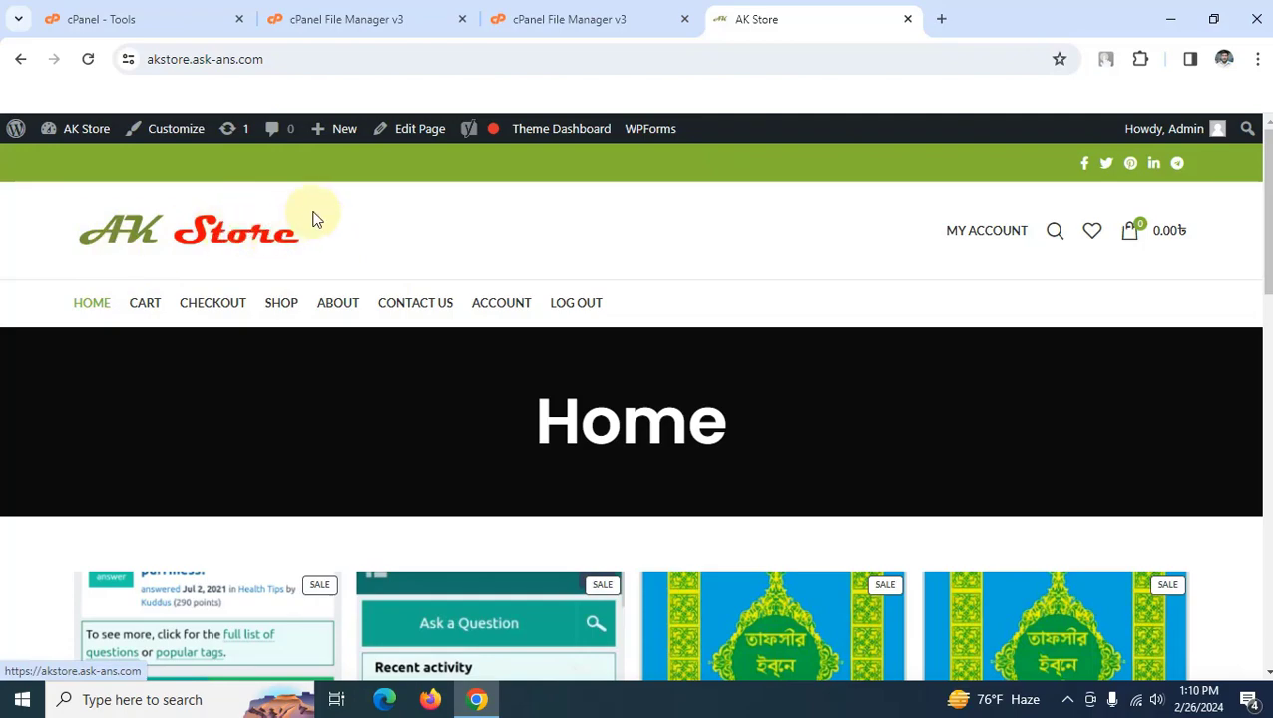
left_click_drag(1265, 266, 1269, 179)
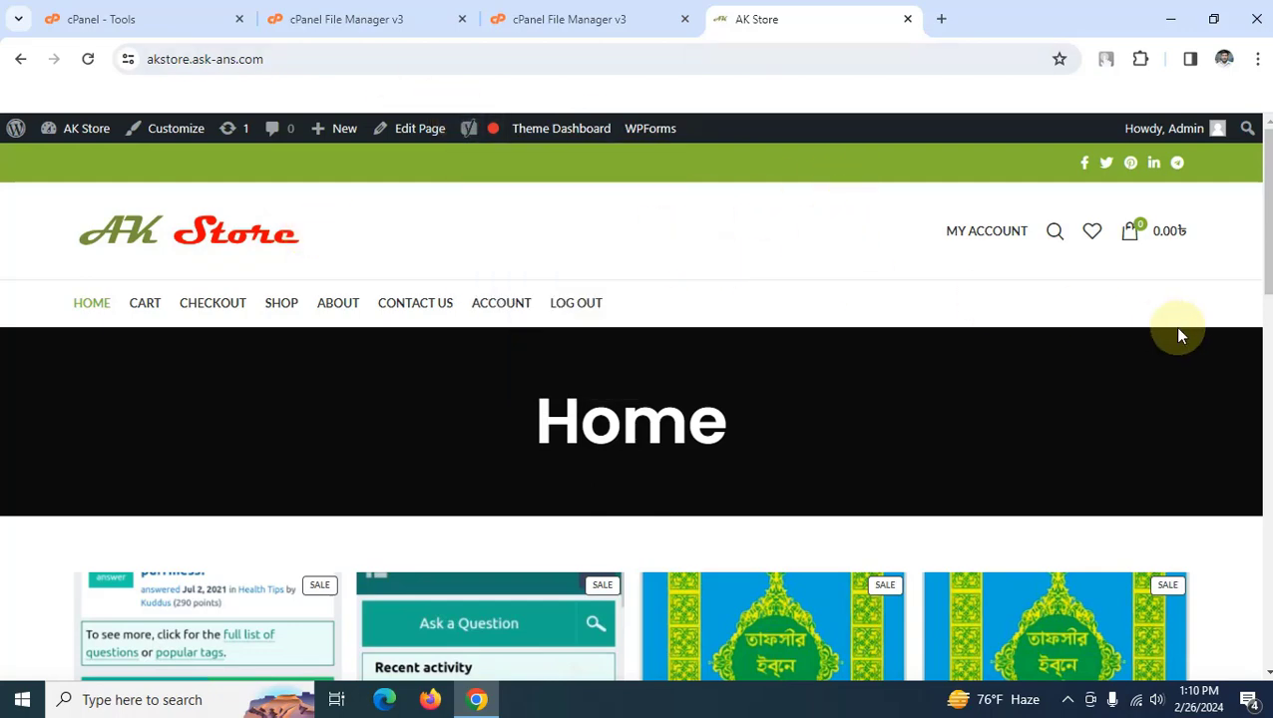
scroll(634, 411, "down", 10)
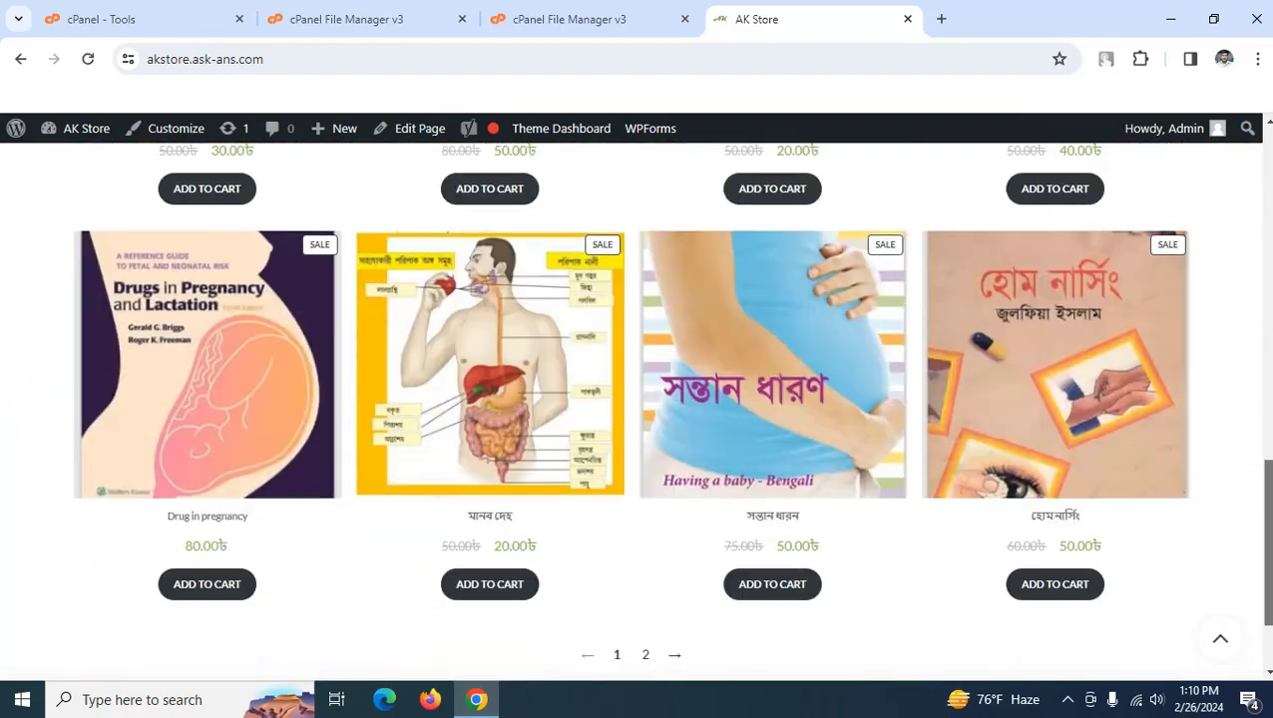
scroll(635, 411, "up", 5)
scroll(1270, 235, "up", 4)
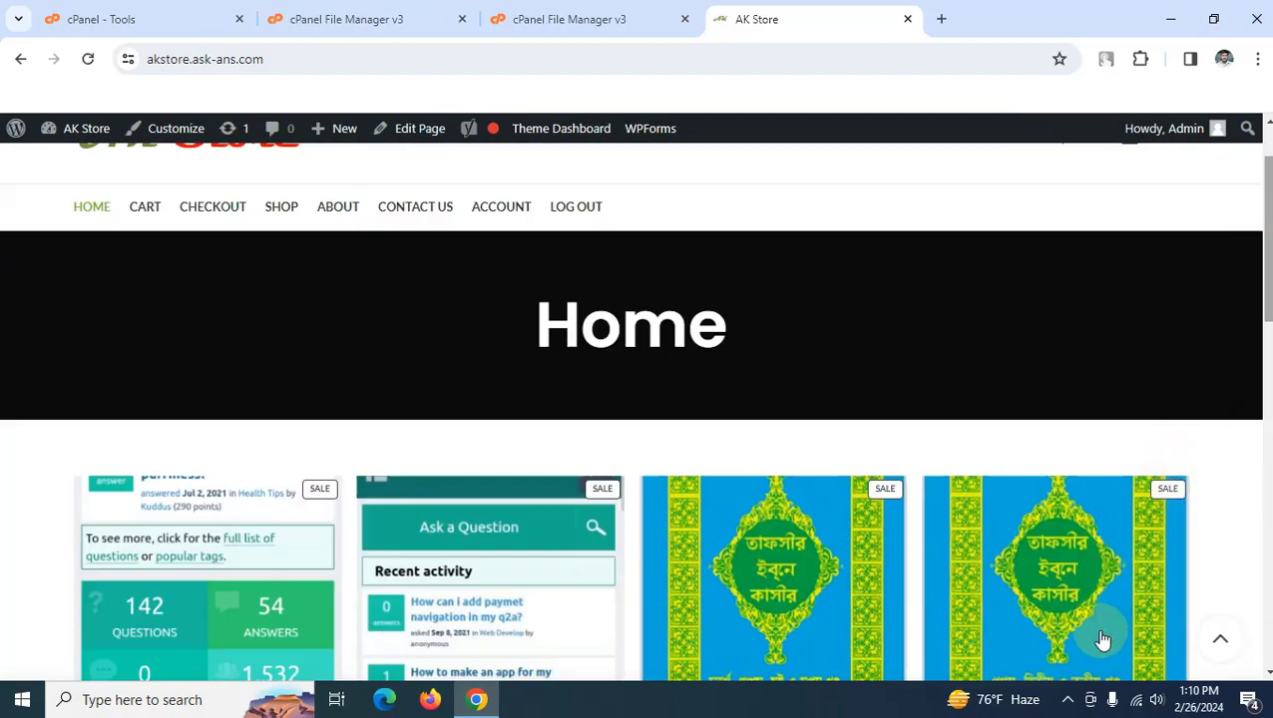